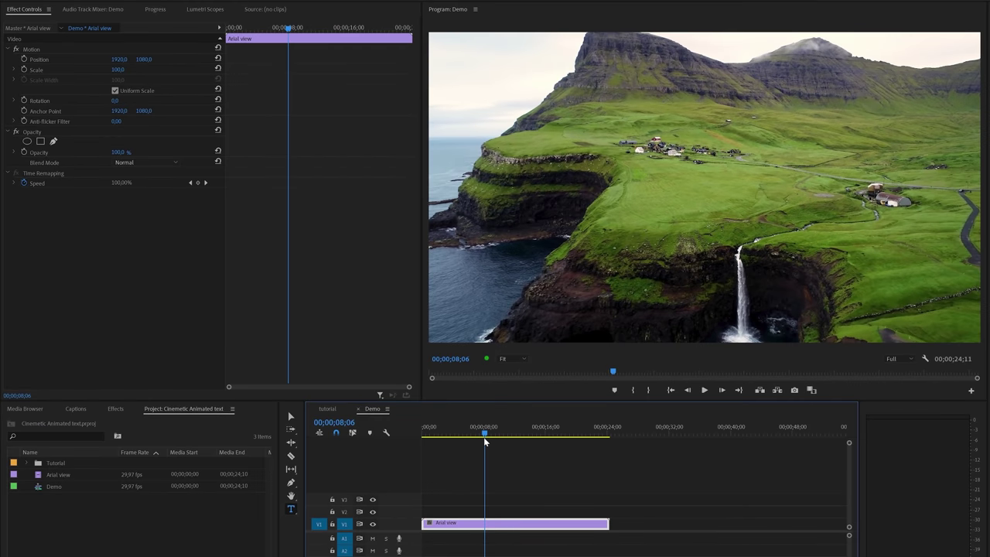
At 3;09, add a FAROE ISLANDS title centred horizontally and vertically in the frame.
{"action": "left_click_drag", "start_coordinate": [483, 436], "coordinate": [447, 462]}
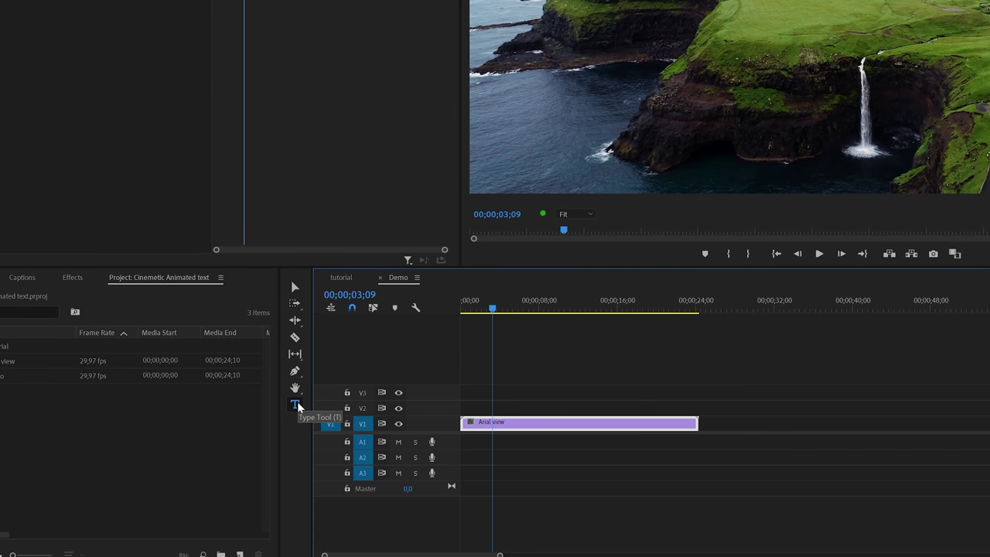
{"action": "left_click", "coordinate": [296, 403]}
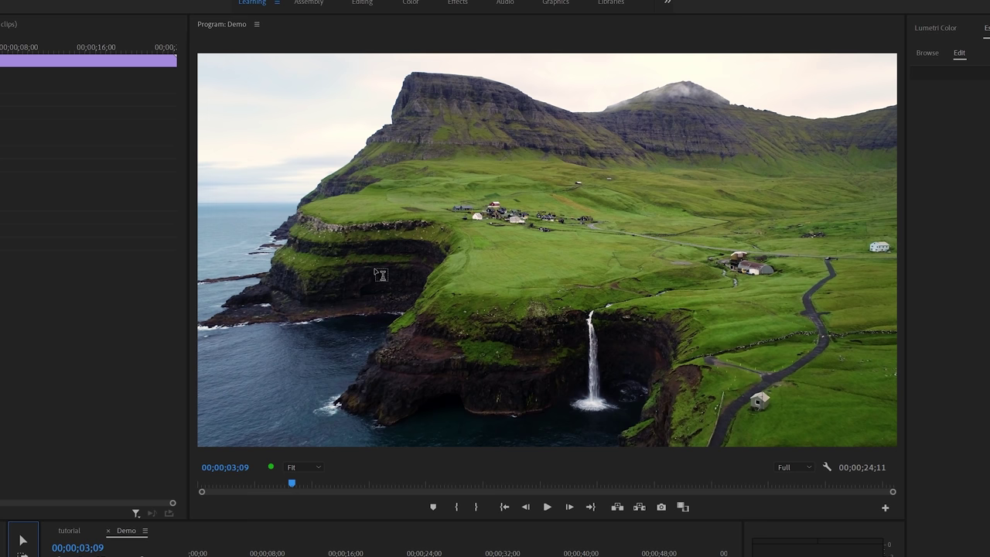
{"action": "left_click", "coordinate": [387, 267]}
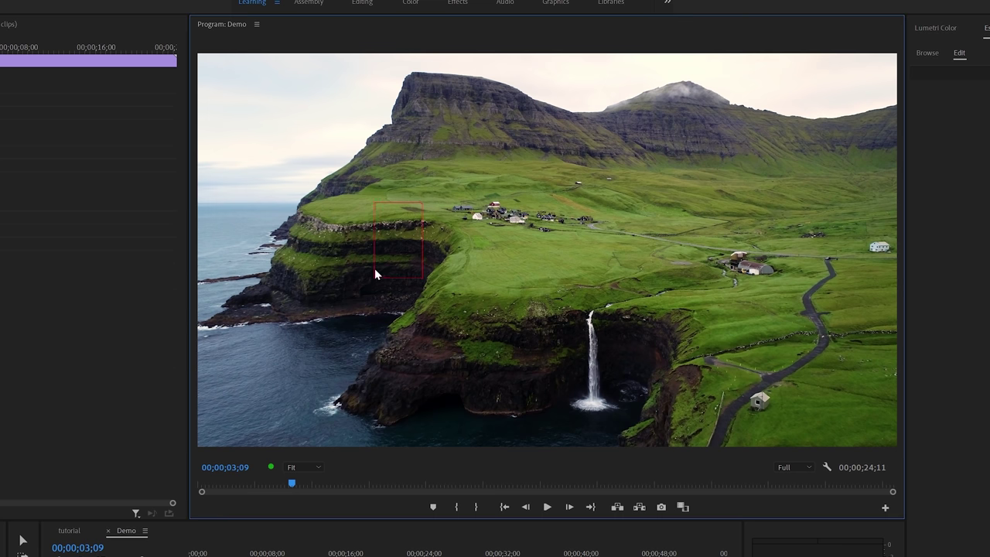
{"action": "type", "text": "FAROE ISLANDS"}
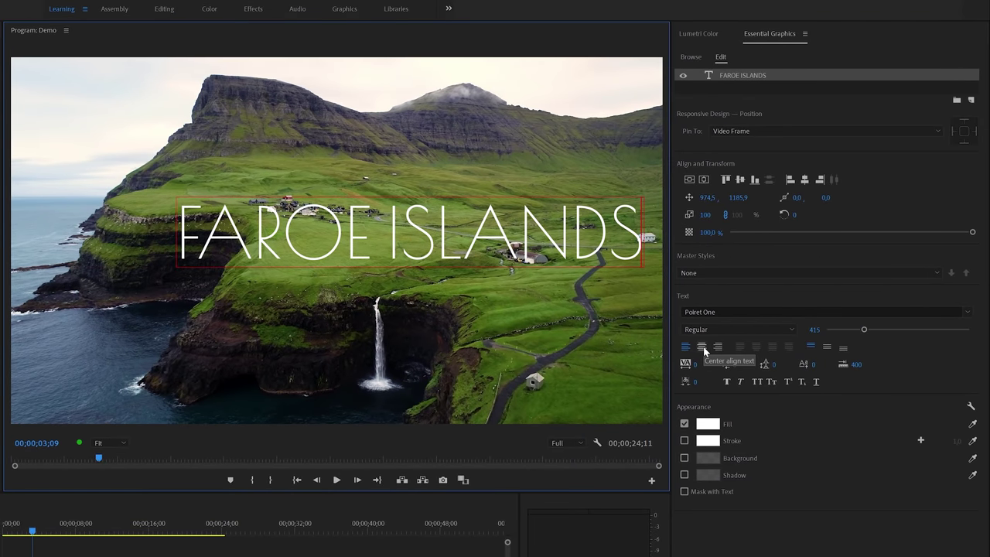
{"action": "left_click", "coordinate": [701, 346]}
{"action": "left_click", "coordinate": [705, 181]}
{"action": "left_click", "coordinate": [689, 179]}
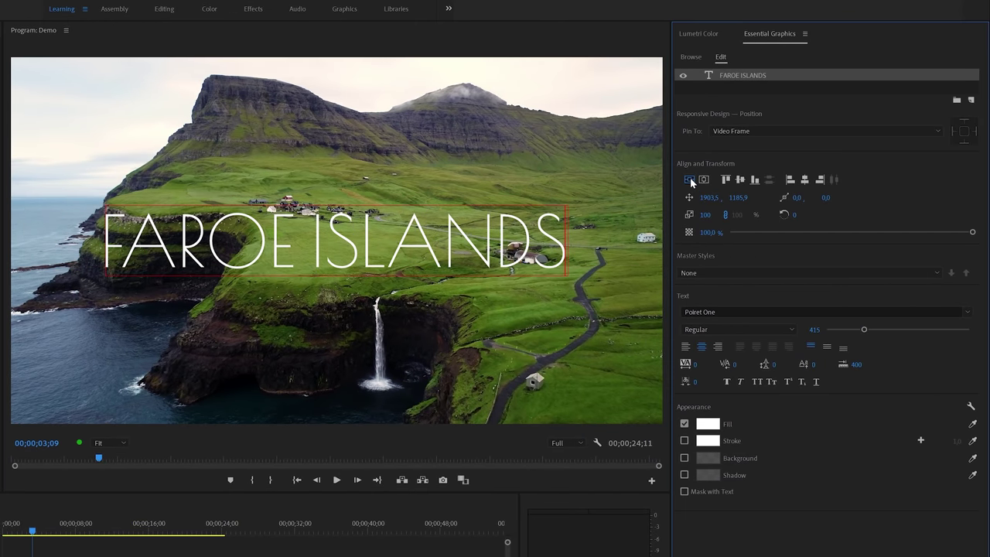
Switch the title font to Poiret One, activating it from Adobe Fonts.
{"action": "left_click", "coordinate": [713, 311]}
{"action": "left_click_drag", "start_coordinate": [715, 310], "coordinate": [678, 312]}
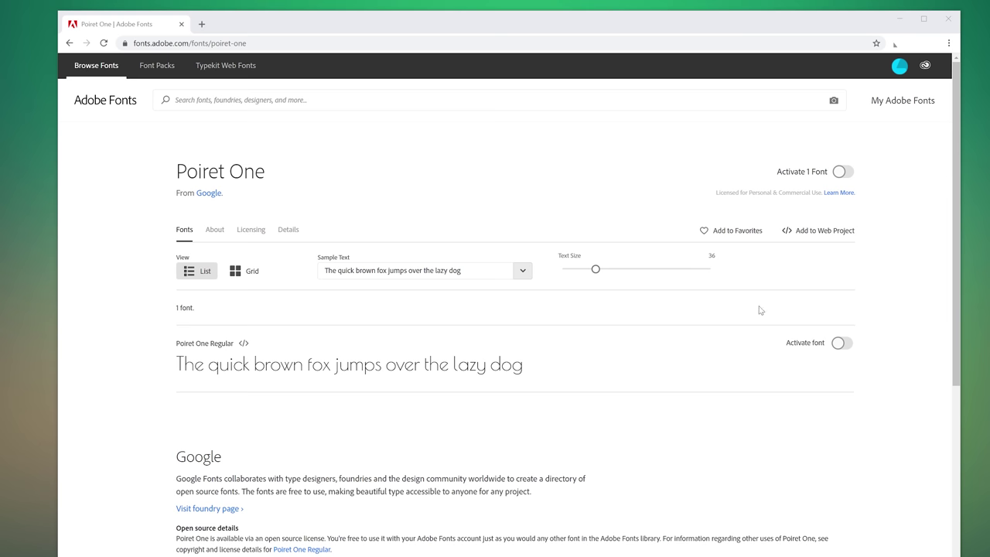
{"action": "left_click", "coordinate": [839, 344]}
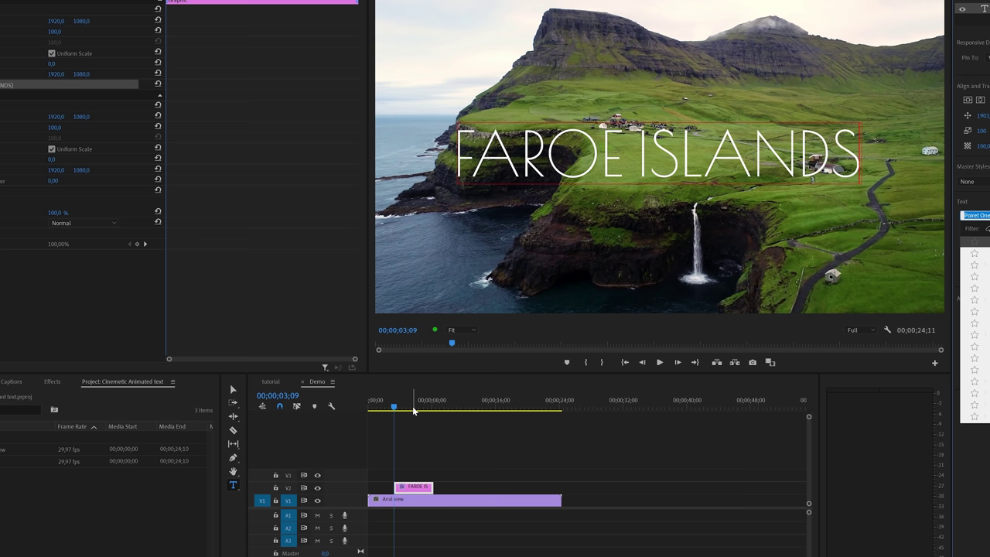
Trim the title clip's end out to 11;04 and replace it with an After Effects composition.
{"action": "left_click_drag", "start_coordinate": [414, 411], "coordinate": [458, 411]}
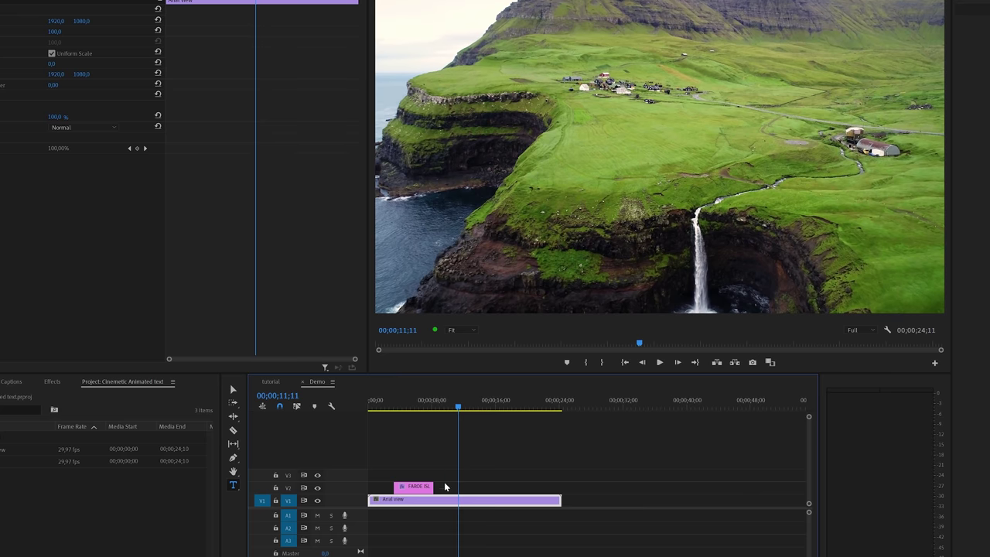
{"action": "left_click_drag", "start_coordinate": [434, 486], "coordinate": [461, 485]}
{"action": "left_click", "coordinate": [429, 488]}
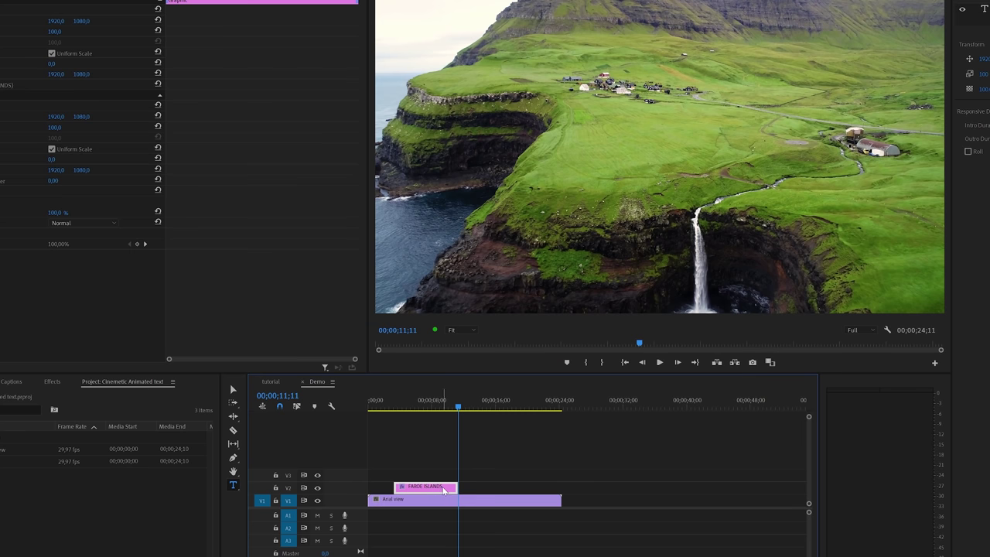
{"action": "right_click", "coordinate": [444, 489]}
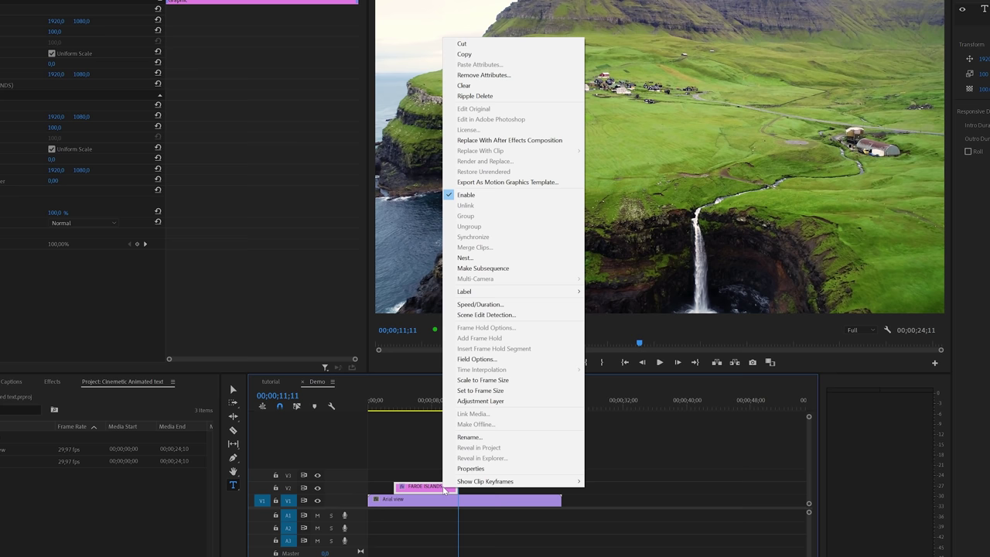
{"action": "left_click", "coordinate": [506, 142]}
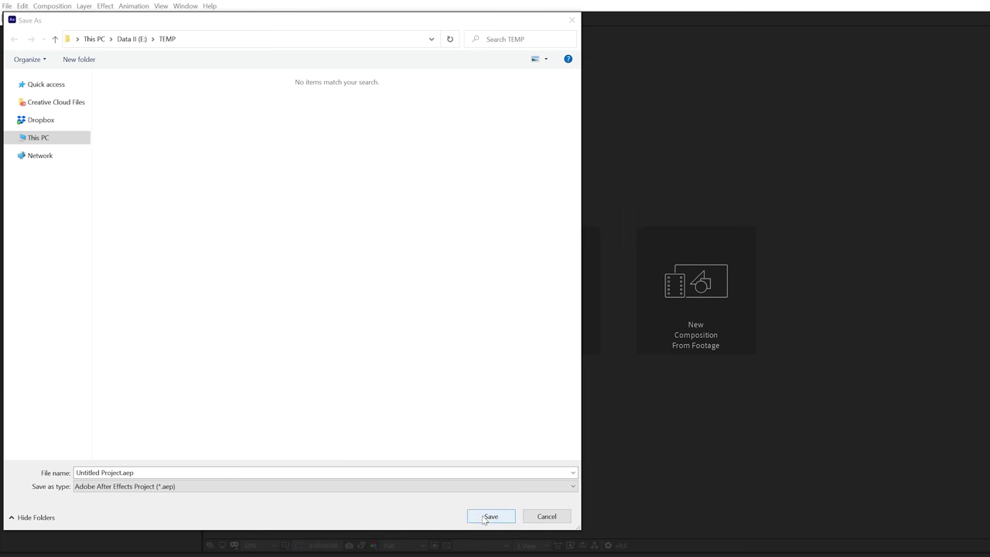
Save the new project as Untitled Project.aep in the TEMP folder.
{"action": "left_click", "coordinate": [490, 516]}
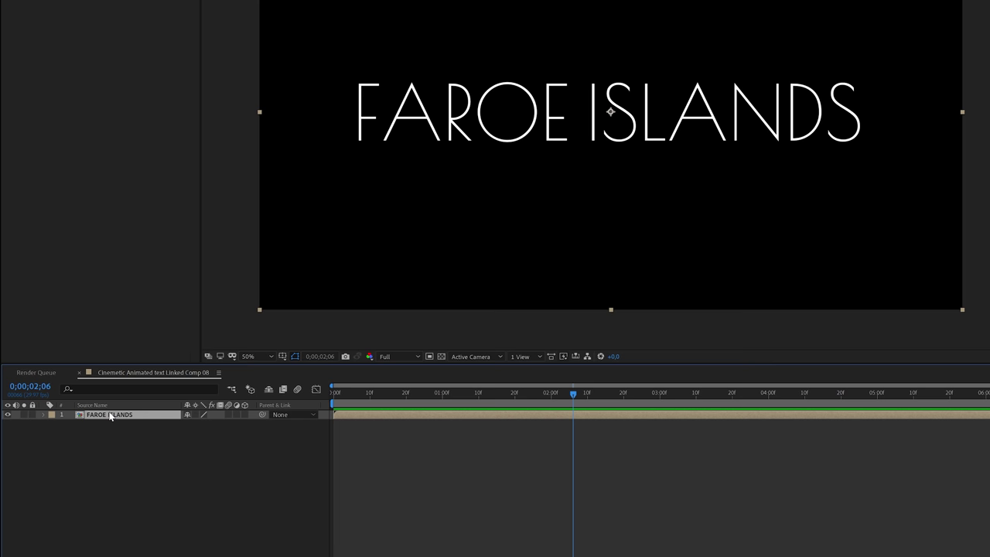
Open the FAROE ISLANDS composition and enable per-character 3D on its text layer.
{"action": "double_click", "coordinate": [110, 415]}
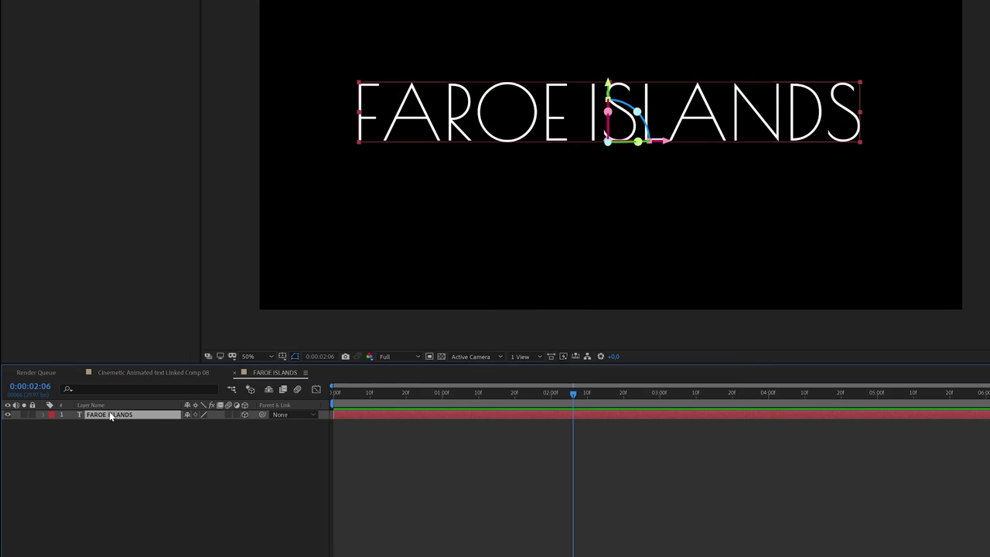
{"action": "left_click", "coordinate": [43, 415]}
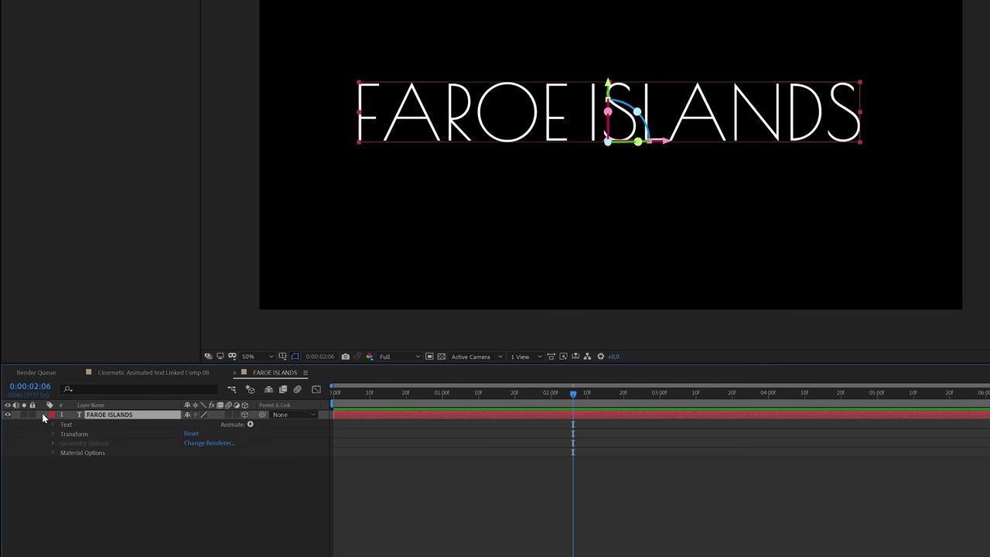
{"action": "left_click", "coordinate": [53, 425]}
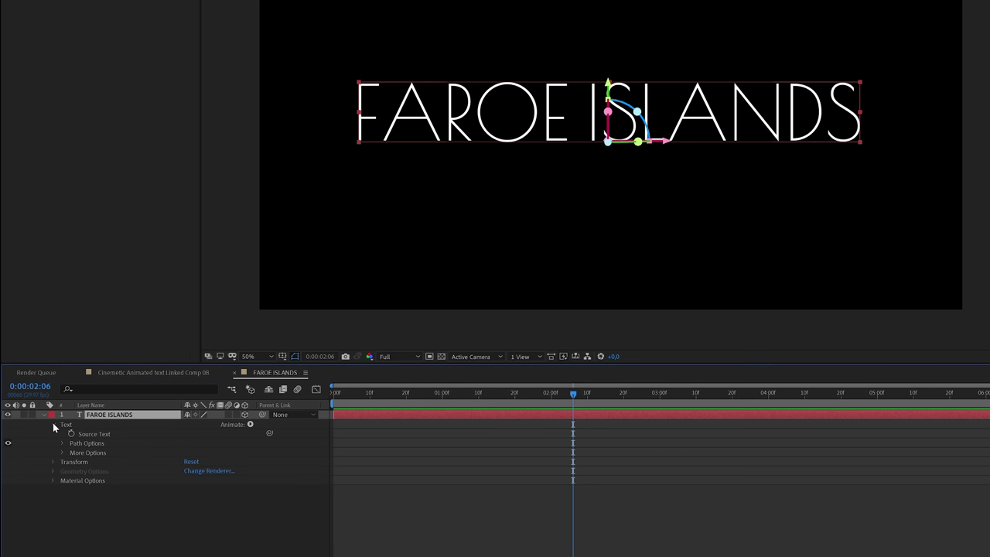
{"action": "left_click", "coordinate": [250, 425]}
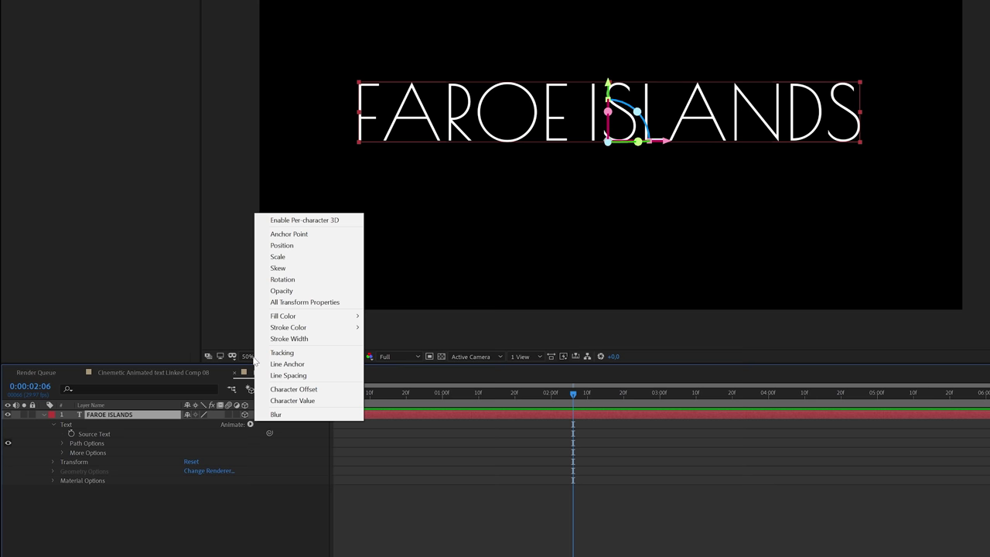
{"action": "left_click", "coordinate": [309, 221]}
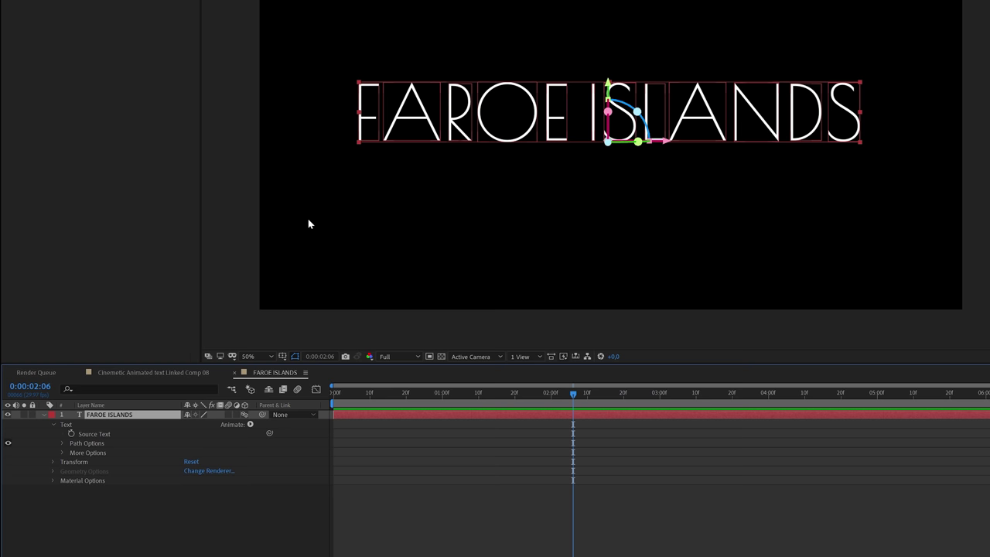
Add an animator with Position, X/Y/Z Rotation and Blur properties to the text.
{"action": "left_click", "coordinate": [250, 425]}
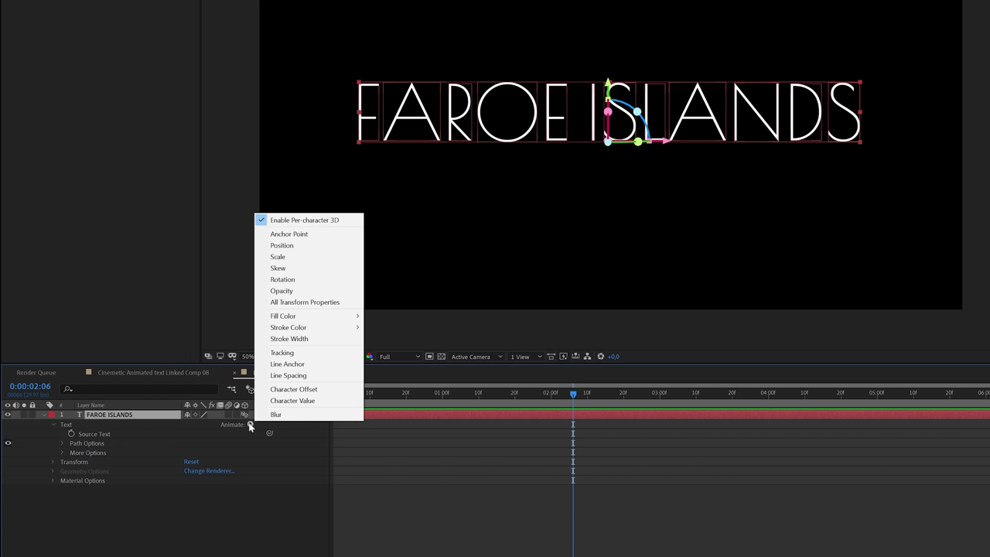
{"action": "left_click", "coordinate": [283, 246]}
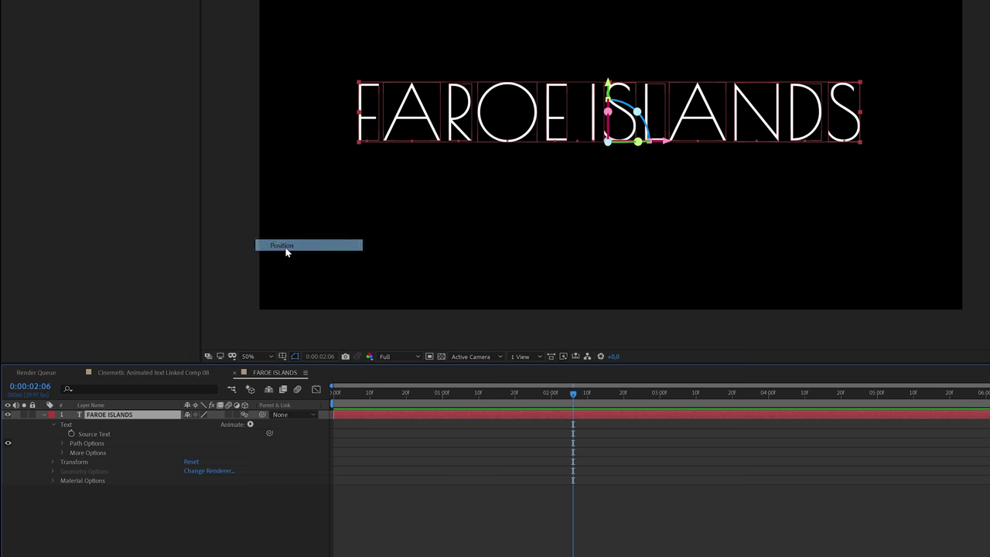
{"action": "left_click", "coordinate": [249, 424]}
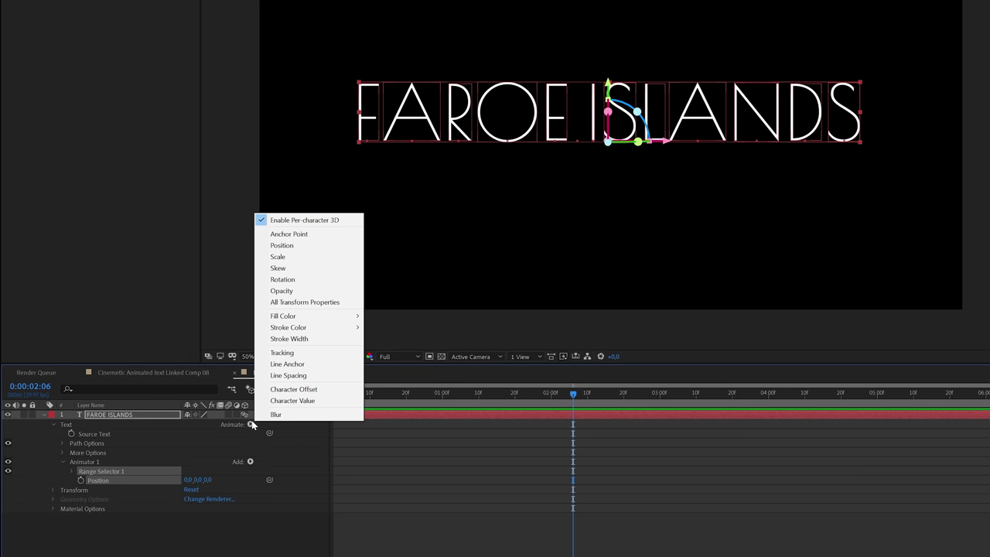
{"action": "left_click", "coordinate": [280, 280]}
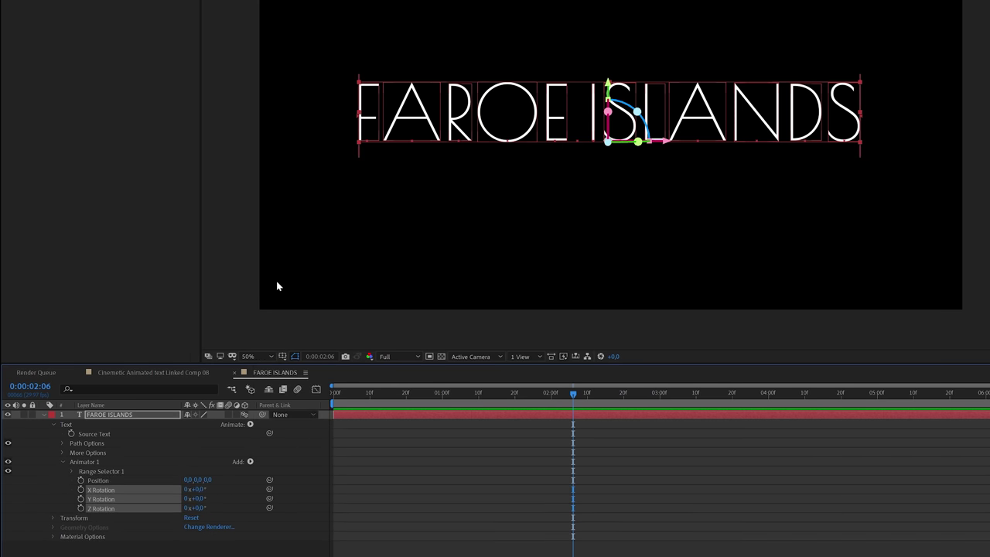
{"action": "left_click", "coordinate": [250, 424]}
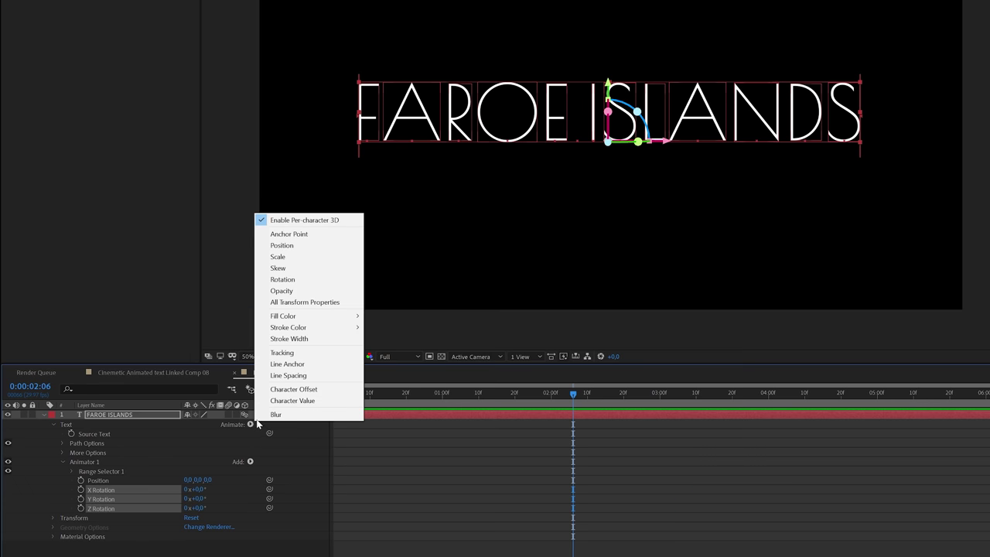
{"action": "left_click", "coordinate": [275, 415]}
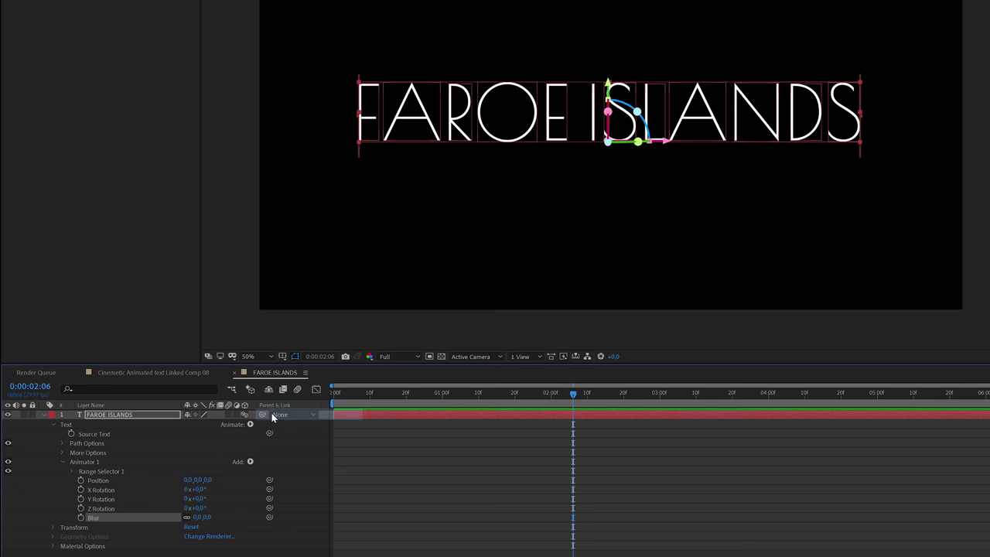
{"action": "left_click", "coordinate": [88, 463]}
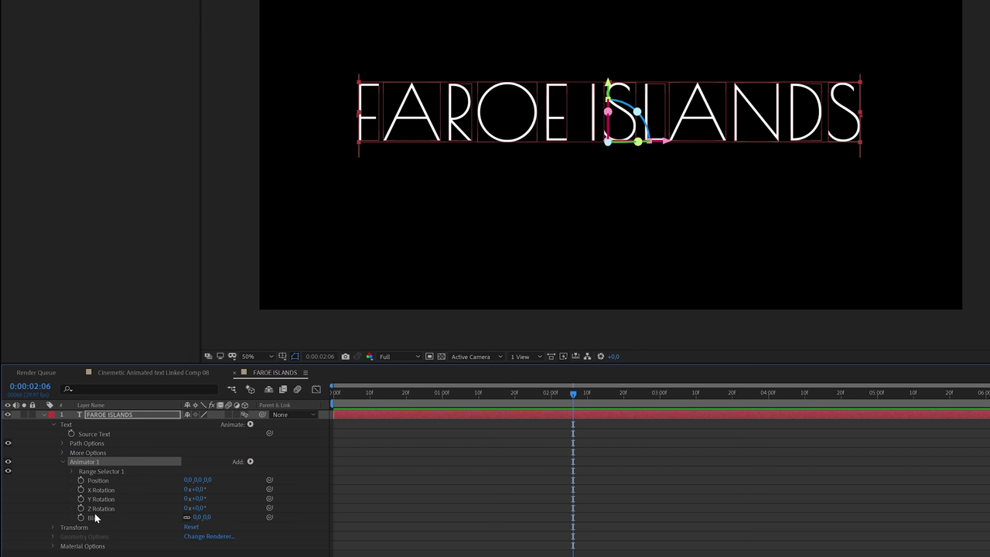
{"action": "left_click", "coordinate": [99, 479]}
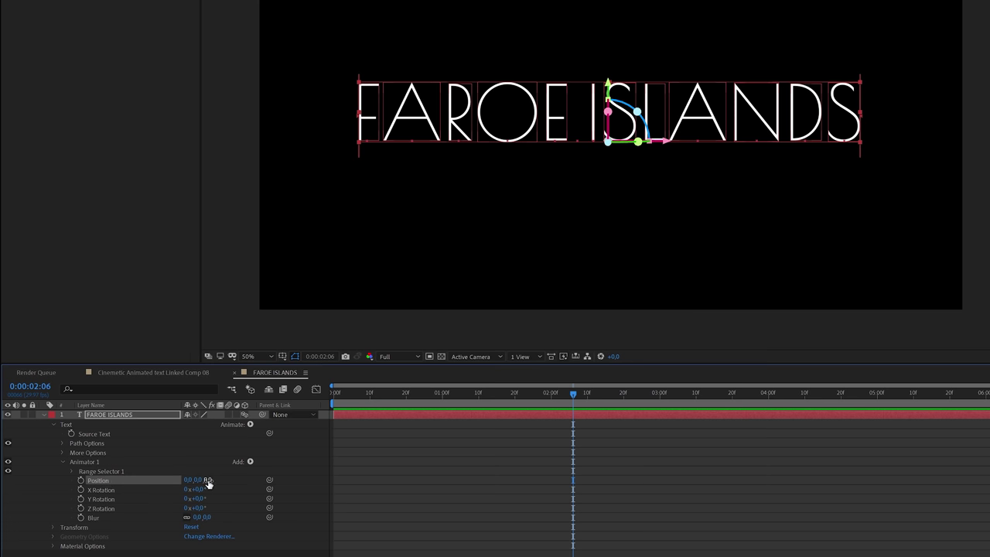
Set Animator 1's Position to 0,0,-6324 so the letters start far back in depth.
{"action": "left_click_drag", "start_coordinate": [207, 479], "coordinate": [155, 481]}
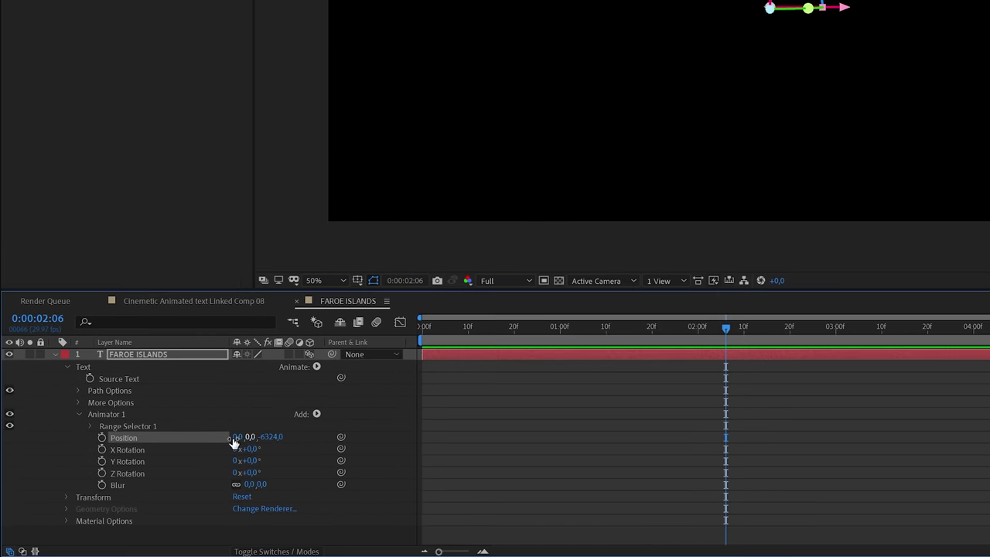
{"action": "left_click", "coordinate": [88, 426]}
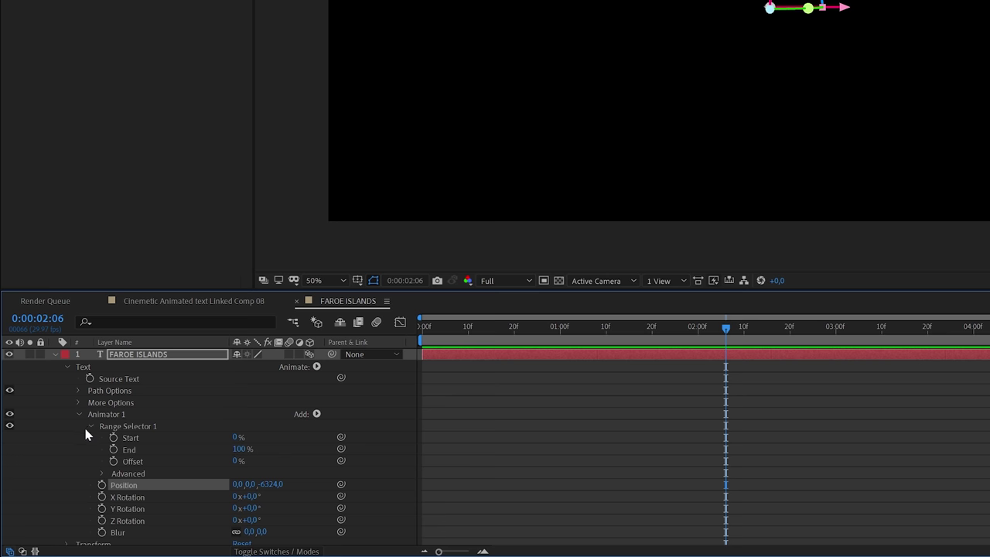
Keyframe Range Selector Offset from -100% at the start to 100% at 2:06, then preview.
{"action": "left_click", "coordinate": [113, 460]}
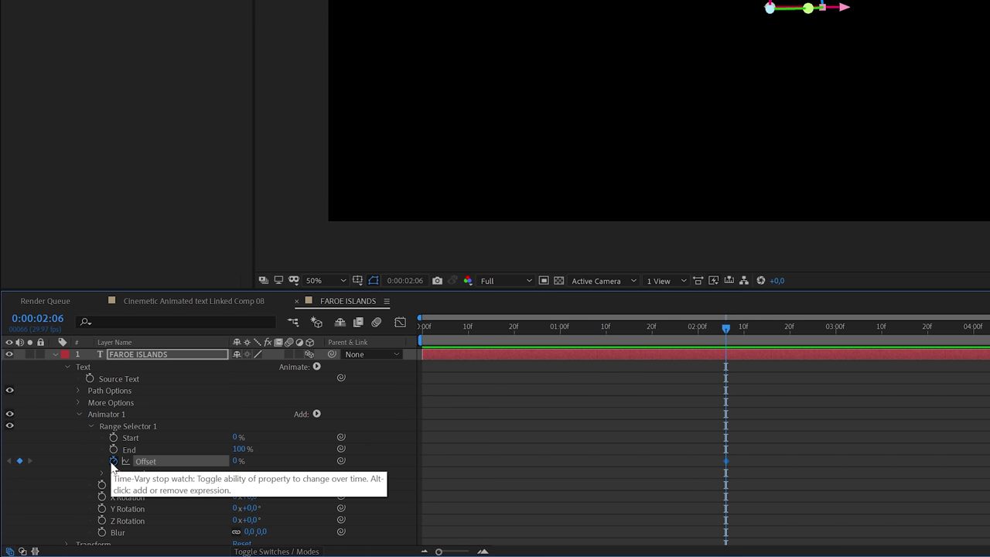
{"action": "left_click", "coordinate": [236, 462]}
{"action": "type", "text": "100"}
{"action": "key", "text": "Return"}
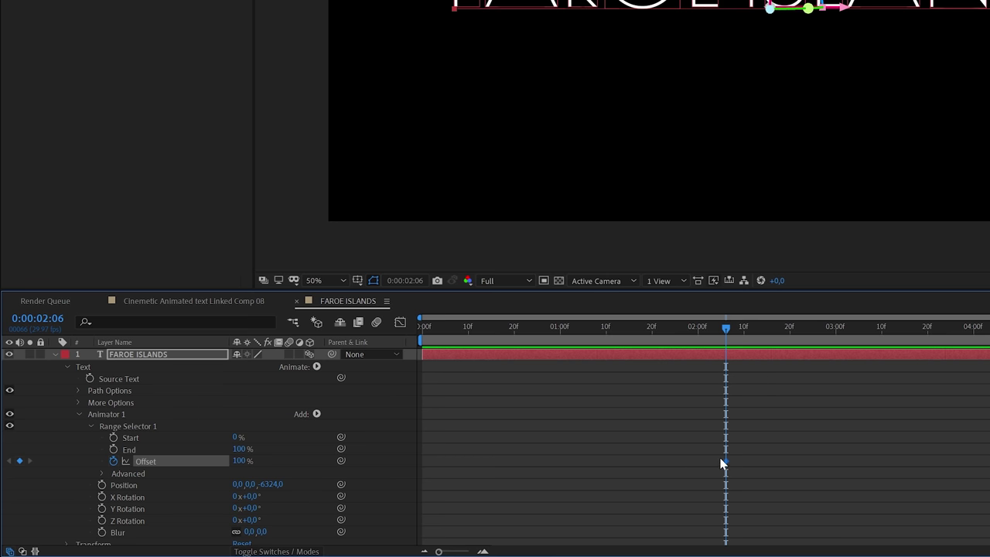
{"action": "left_click_drag", "start_coordinate": [669, 332], "coordinate": [431, 340]}
{"action": "type", "text": "-100"}
{"action": "key", "text": "Return"}
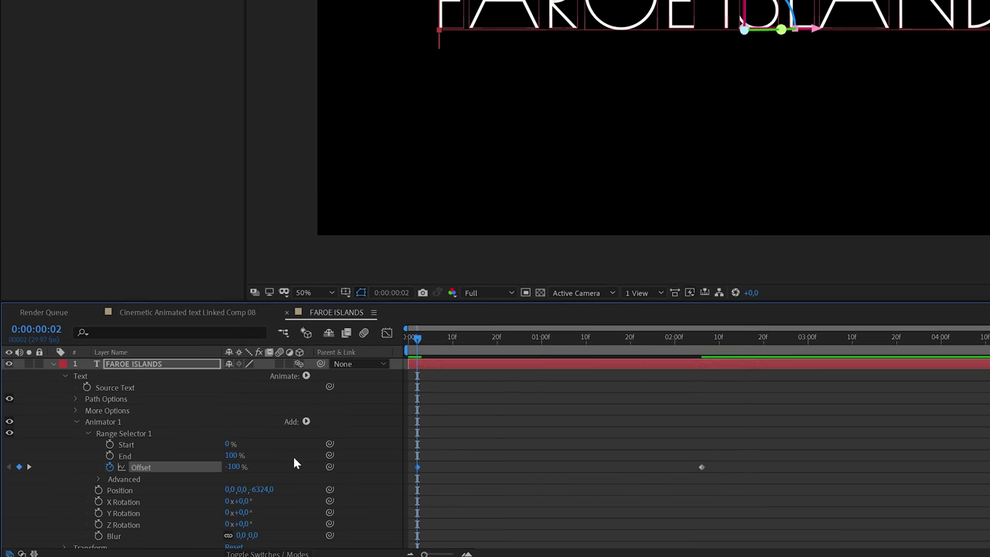
{"action": "key", "text": "space"}
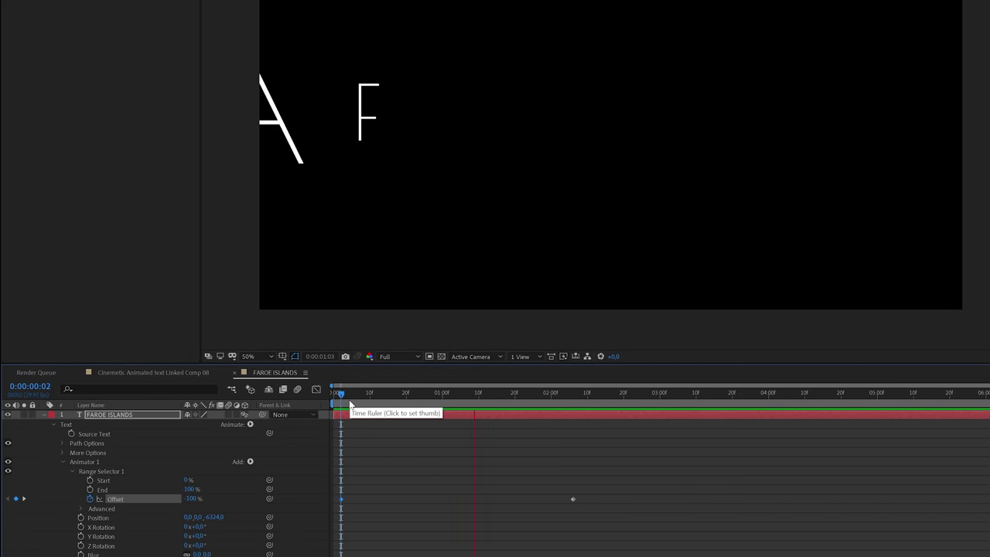
{"action": "key", "text": "space"}
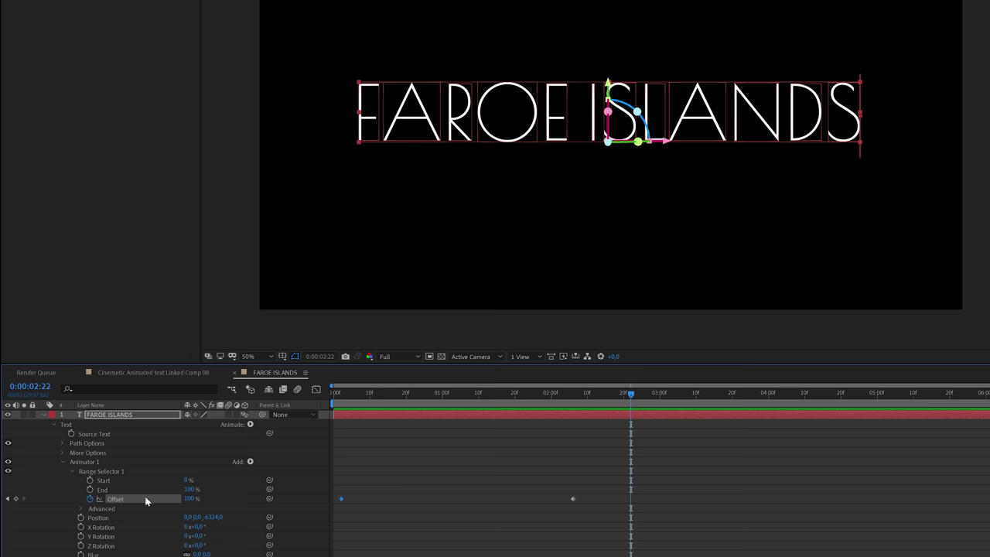
Set the range selector's Advanced Shape to Ramp Up and preview from the start.
{"action": "left_click", "coordinate": [80, 508]}
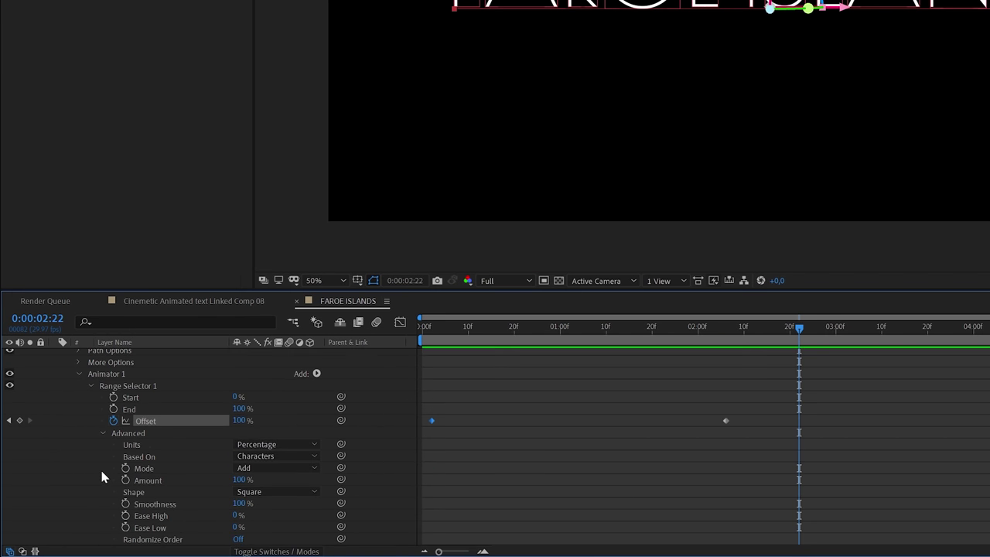
{"action": "left_click", "coordinate": [256, 492]}
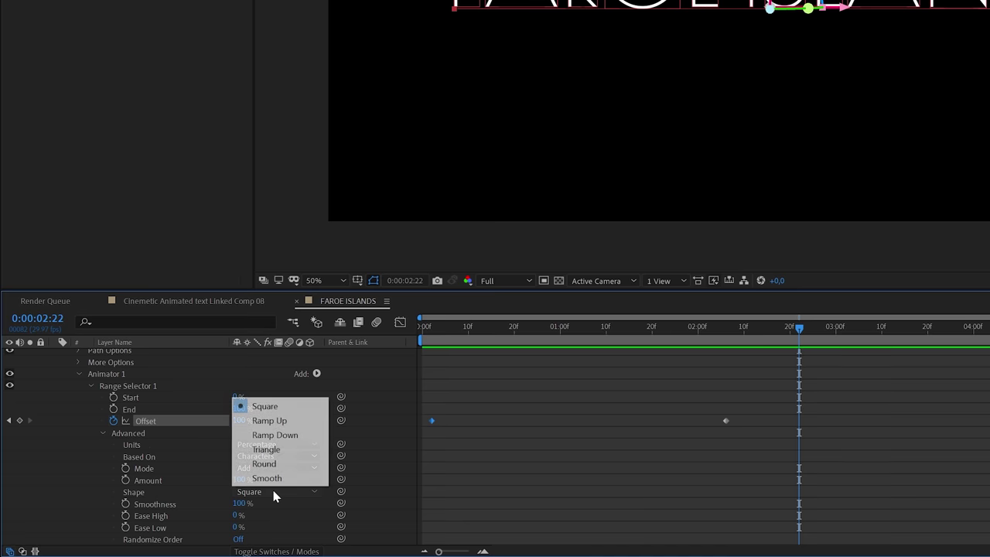
{"action": "left_click", "coordinate": [281, 422]}
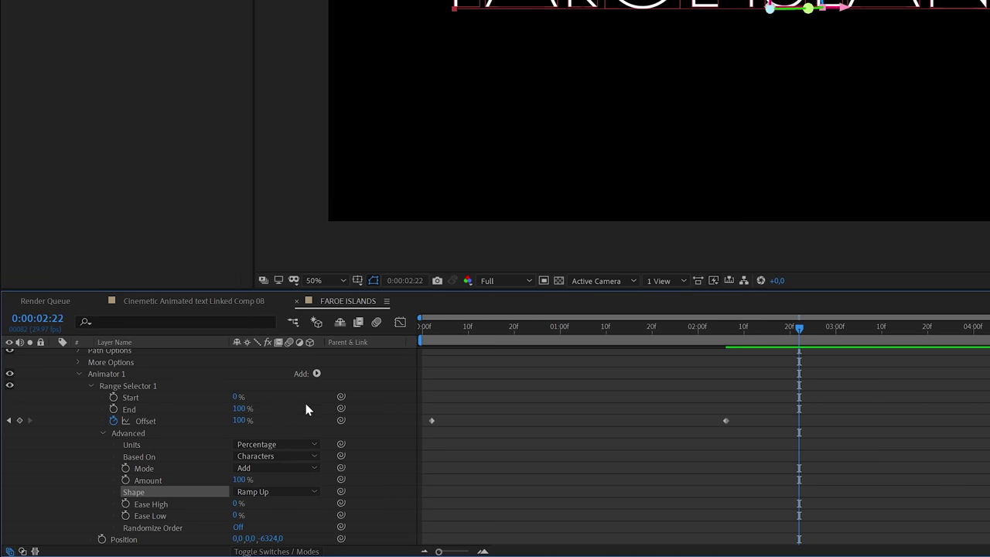
{"action": "left_click", "coordinate": [444, 331]}
{"action": "left_click", "coordinate": [373, 375]}
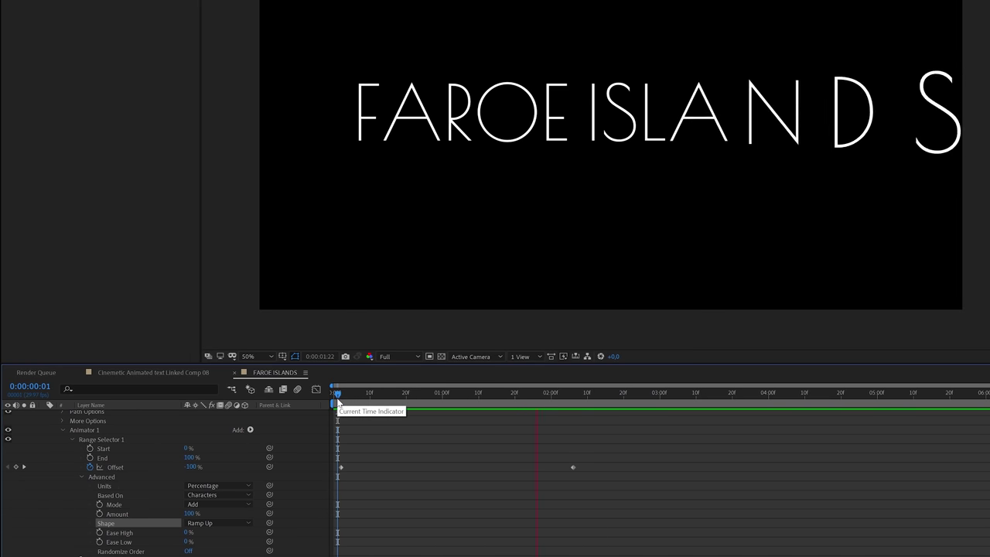
{"action": "key", "text": "space"}
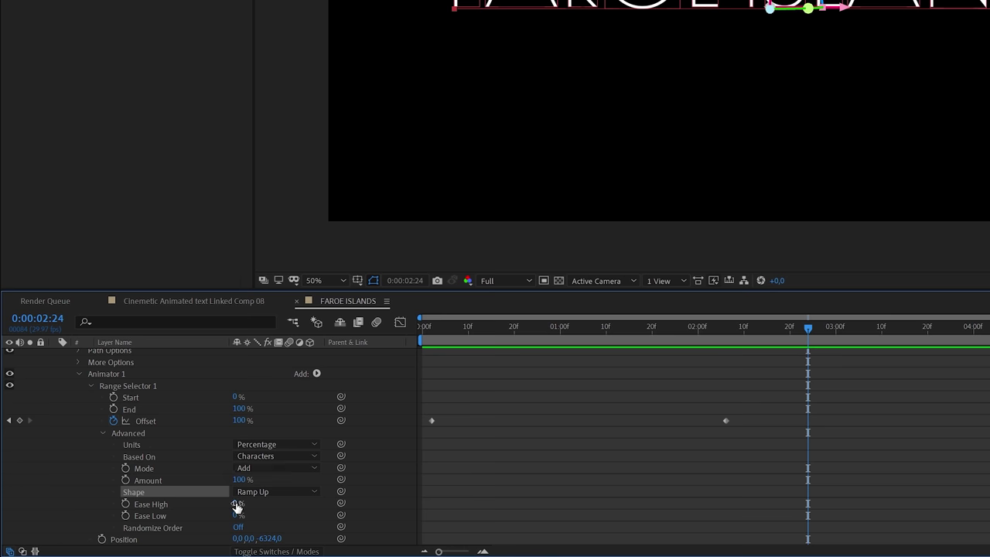
Raise Ease Low to 100% and turn Randomize Order on, previewing the reveal.
{"action": "left_click_drag", "start_coordinate": [236, 516], "coordinate": [317, 516]}
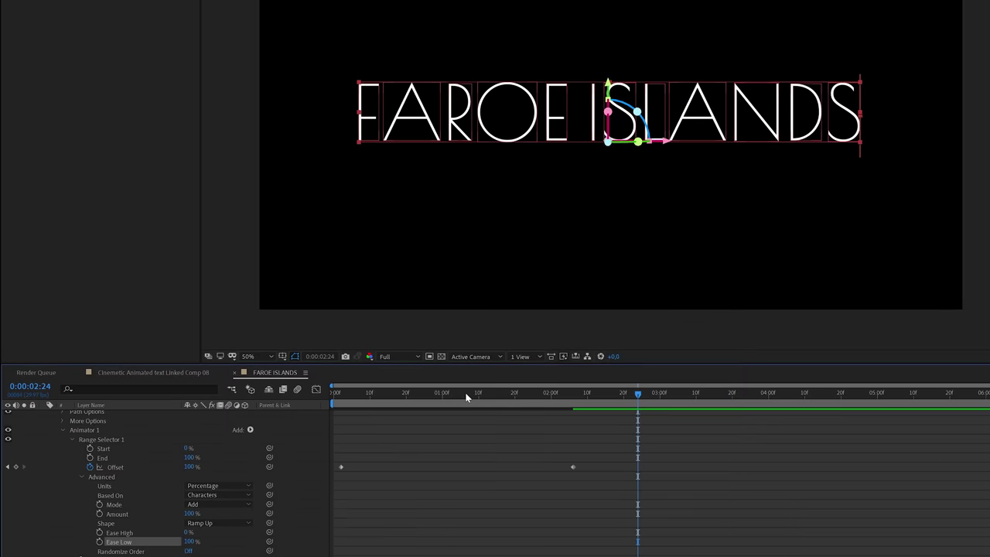
{"action": "left_click", "coordinate": [590, 328]}
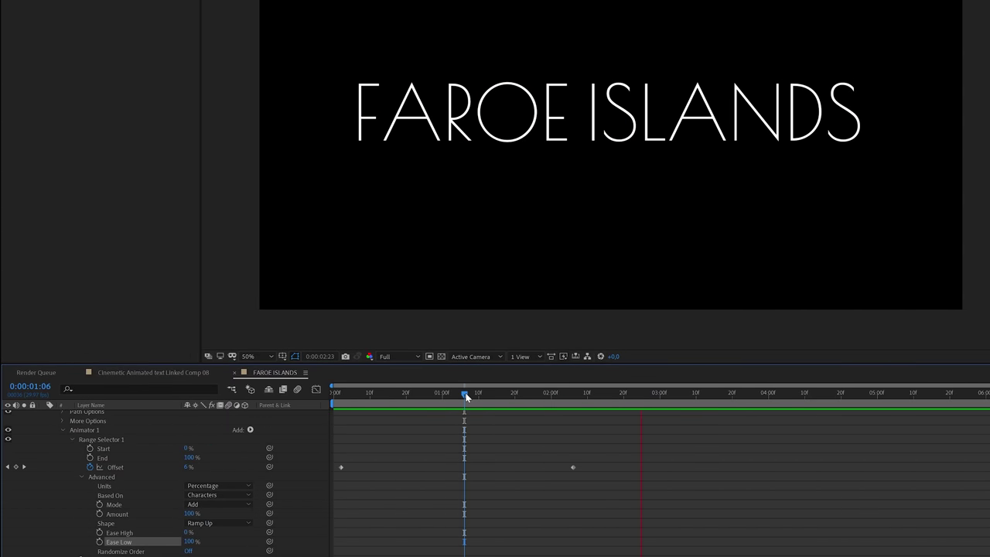
{"action": "key", "text": "space"}
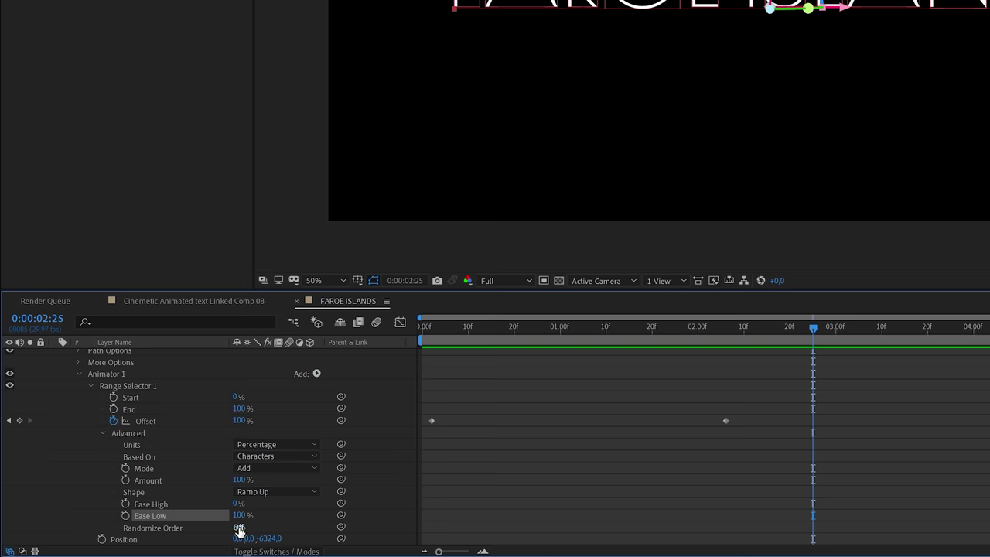
{"action": "left_click", "coordinate": [239, 528]}
{"action": "left_click", "coordinate": [446, 330]}
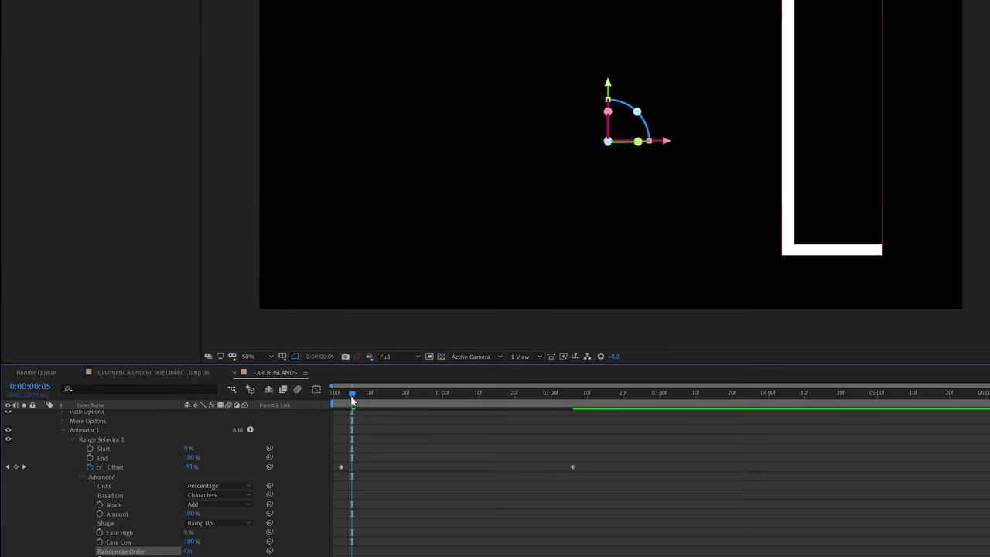
{"action": "key", "text": "space"}
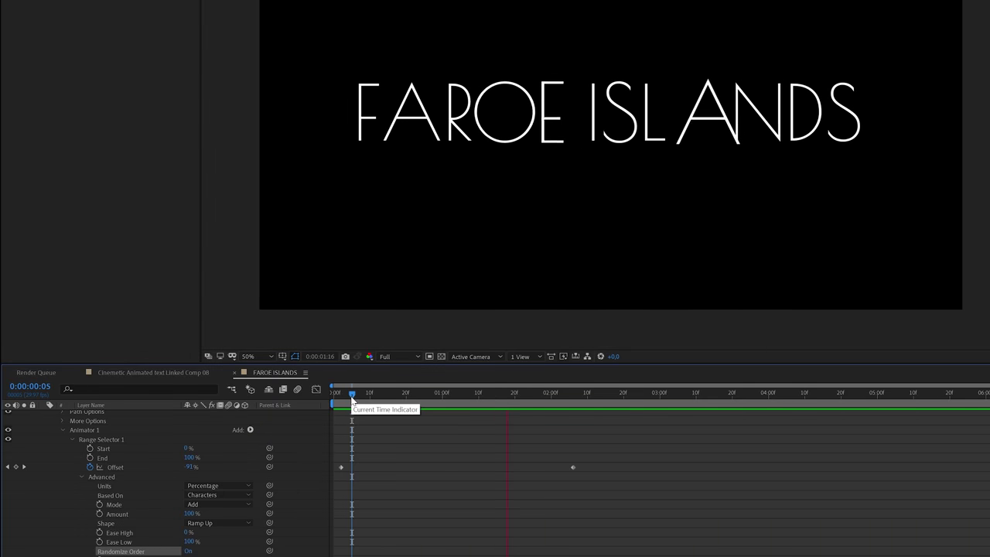
{"action": "key", "text": "space"}
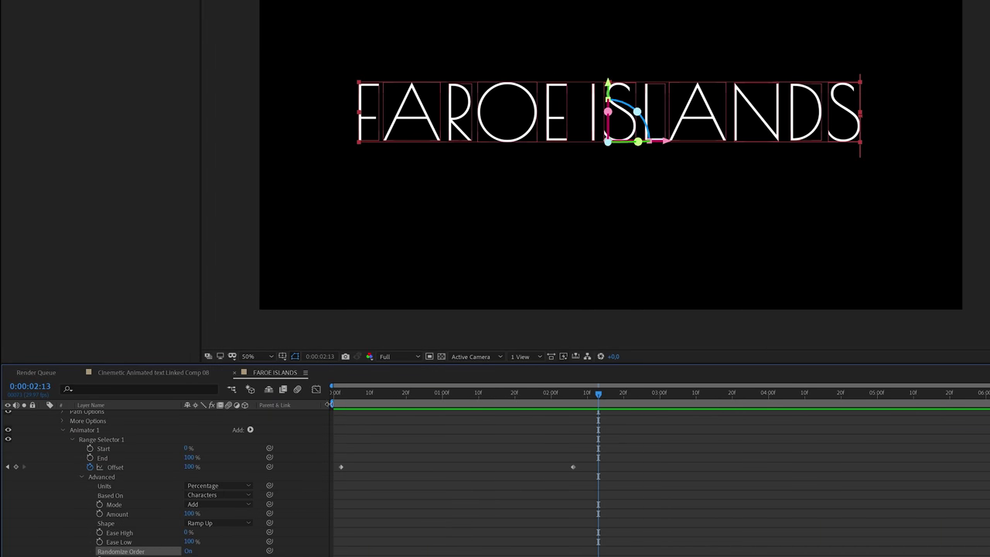
At 0:00:00:26, set Animator 1's Z Rotation to 32° and scrub to check the tilt.
{"action": "left_click", "coordinate": [83, 476]}
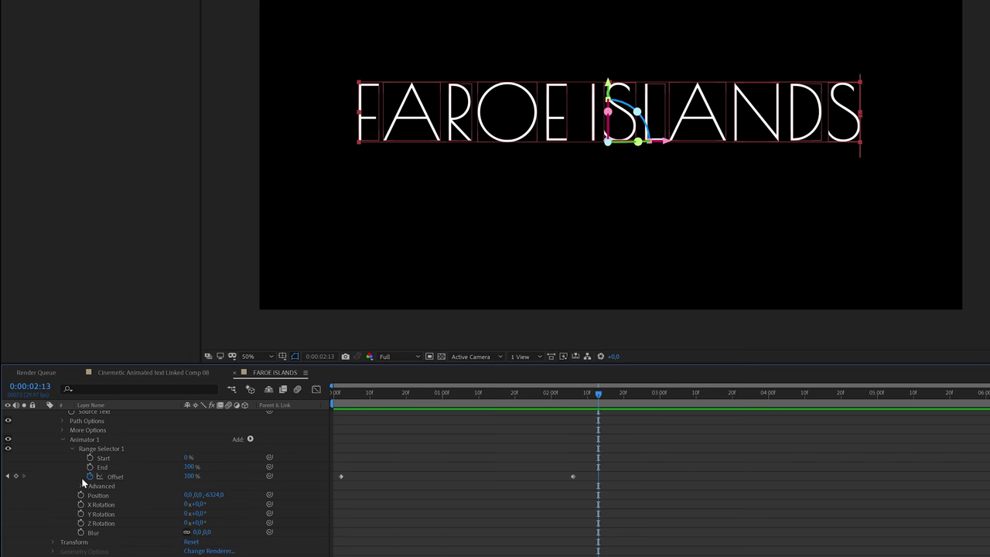
{"action": "left_click_drag", "start_coordinate": [349, 394], "coordinate": [427, 405]}
{"action": "key", "text": "alt+]"}
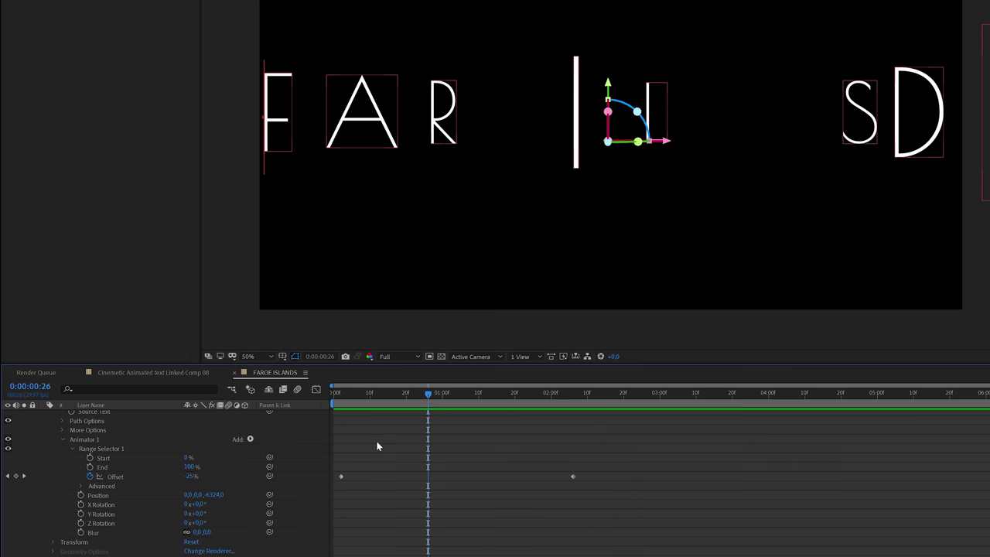
{"action": "left_click_drag", "start_coordinate": [200, 524], "coordinate": [217, 521]}
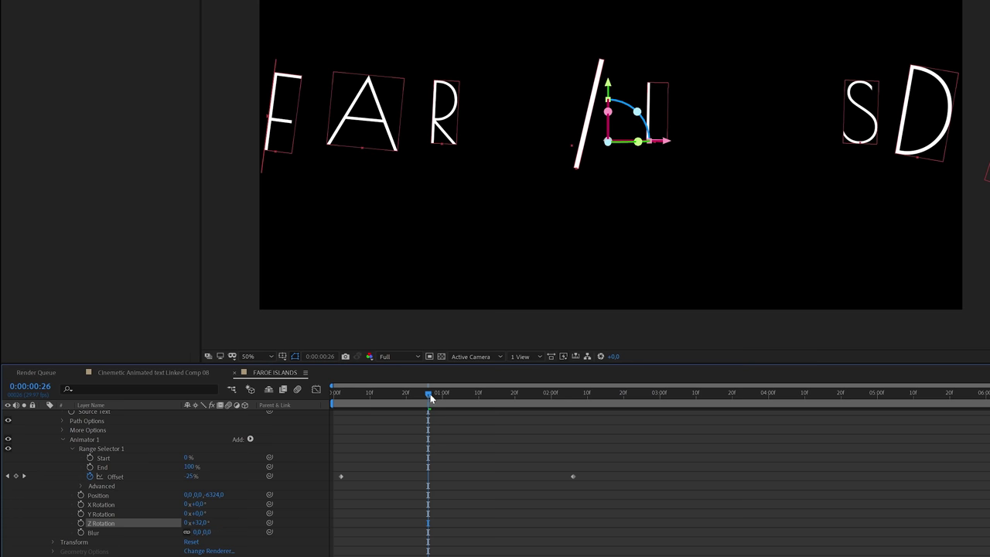
{"action": "left_click_drag", "start_coordinate": [429, 396], "coordinate": [528, 423]}
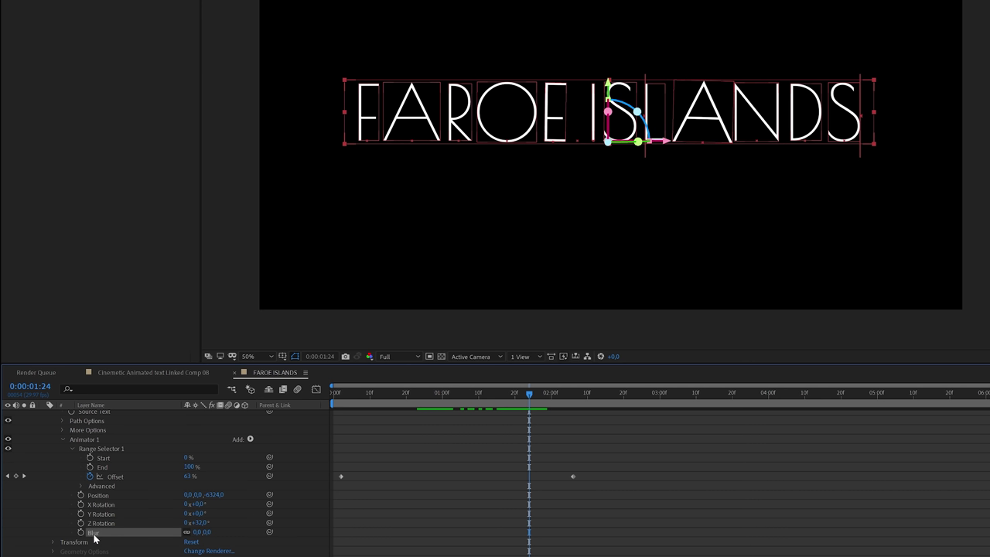
Set Animator 1's Blur to 25, then raise it to 69,0.
{"action": "left_click", "coordinate": [208, 532]}
{"action": "key", "text": "Return"}
{"action": "left_click_drag", "start_coordinate": [528, 396], "coordinate": [442, 395]}
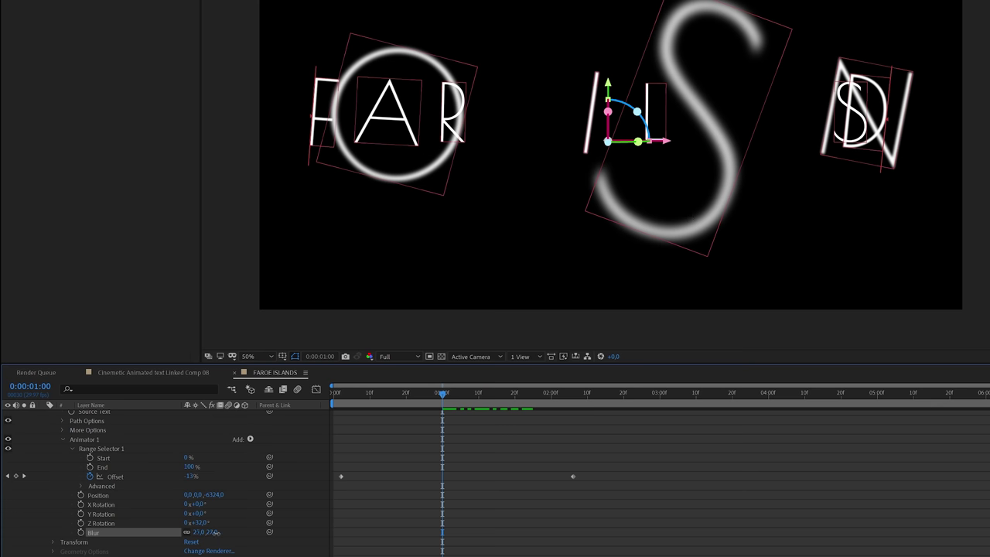
{"action": "left_click_drag", "start_coordinate": [216, 532], "coordinate": [233, 532]}
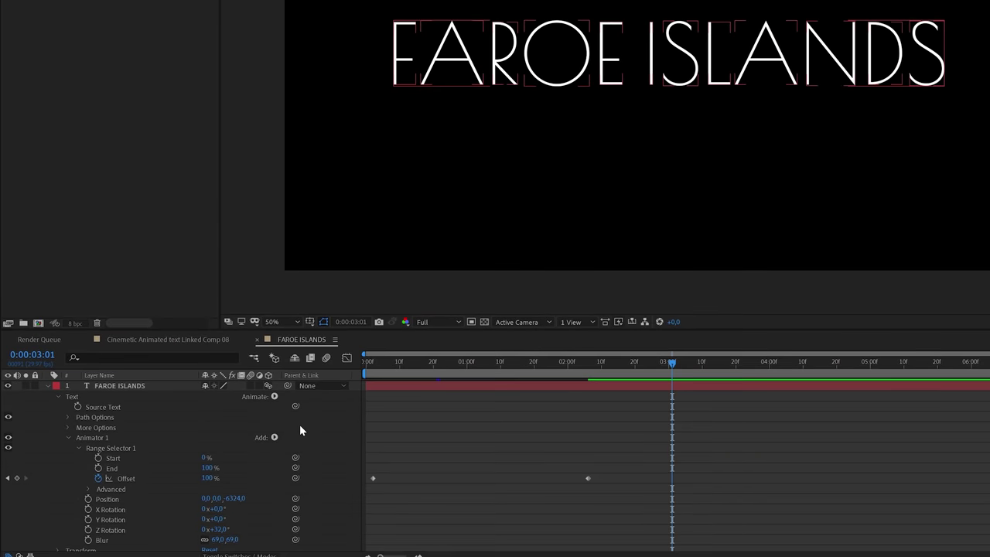
Split the FAROE ISLANDS layer at 0:00:04:01 with Ctrl+Shift+D, creating FAROE ISLANDS 2.
{"action": "left_click", "coordinate": [48, 375]}
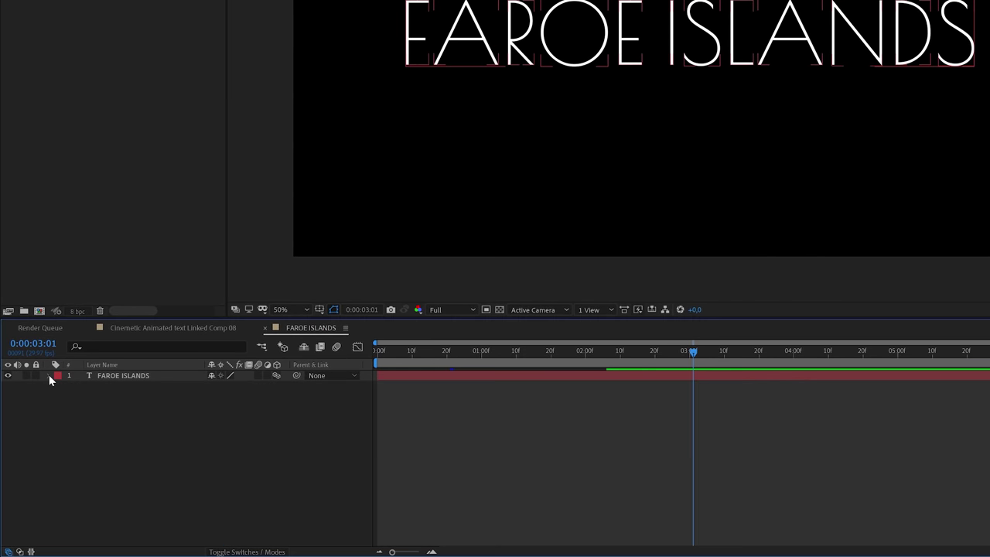
{"action": "left_click_drag", "start_coordinate": [693, 353], "coordinate": [797, 357]}
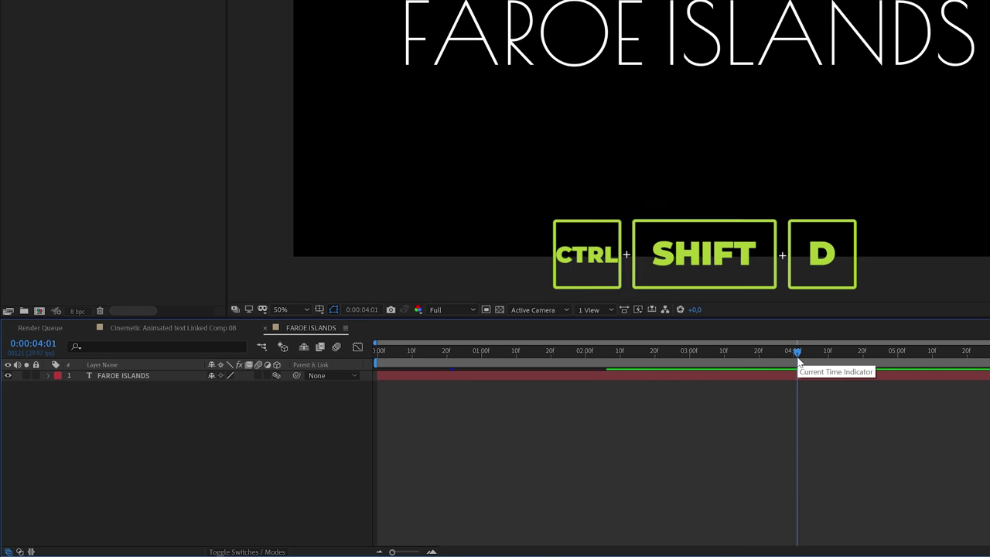
{"action": "key", "text": "ctrl+shift+d"}
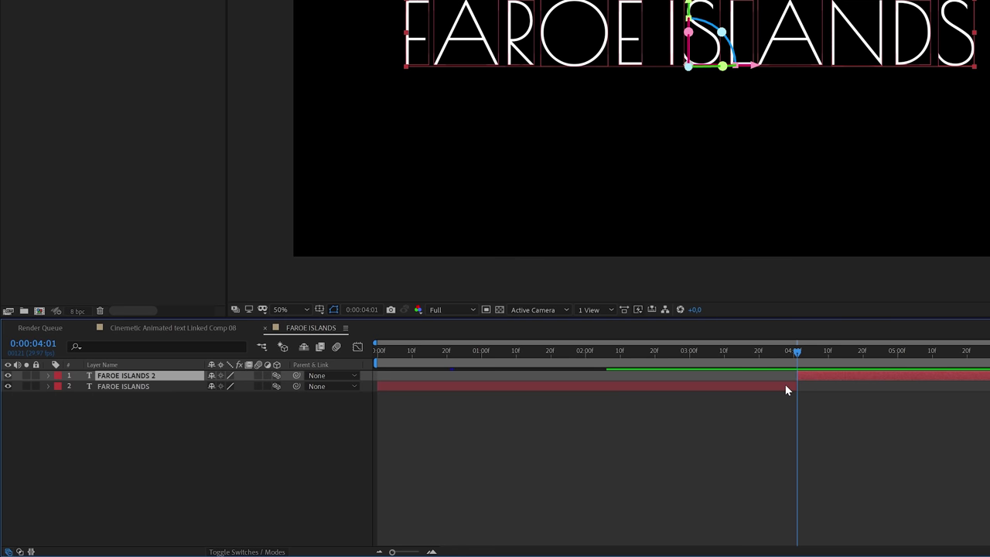
{"action": "left_click", "coordinate": [48, 375]}
Set Animator 1's Range Selector 1 Advanced Shape to Ramp Down on FAROE ISLANDS 2.
{"action": "left_click", "coordinate": [69, 428]}
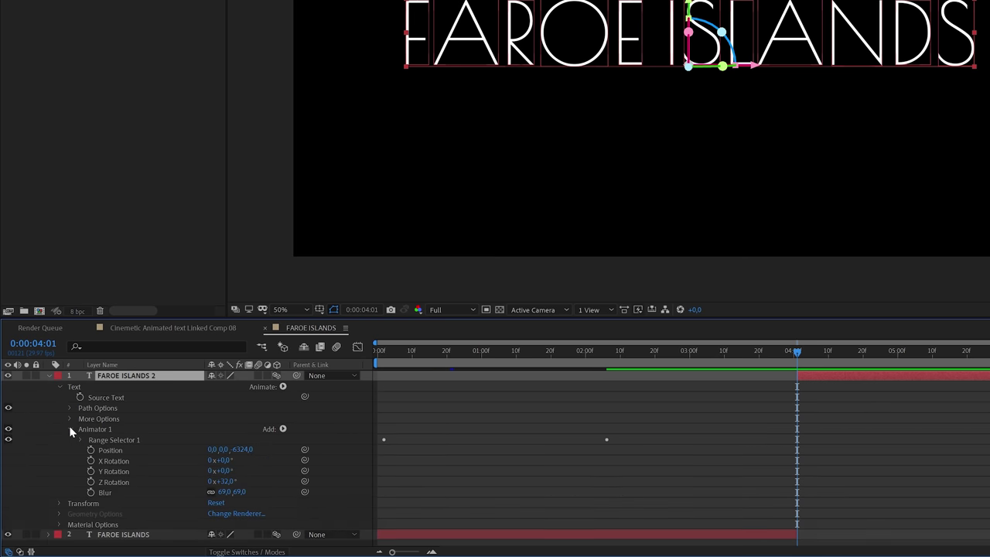
{"action": "left_click", "coordinate": [78, 438]}
{"action": "left_click", "coordinate": [90, 480]}
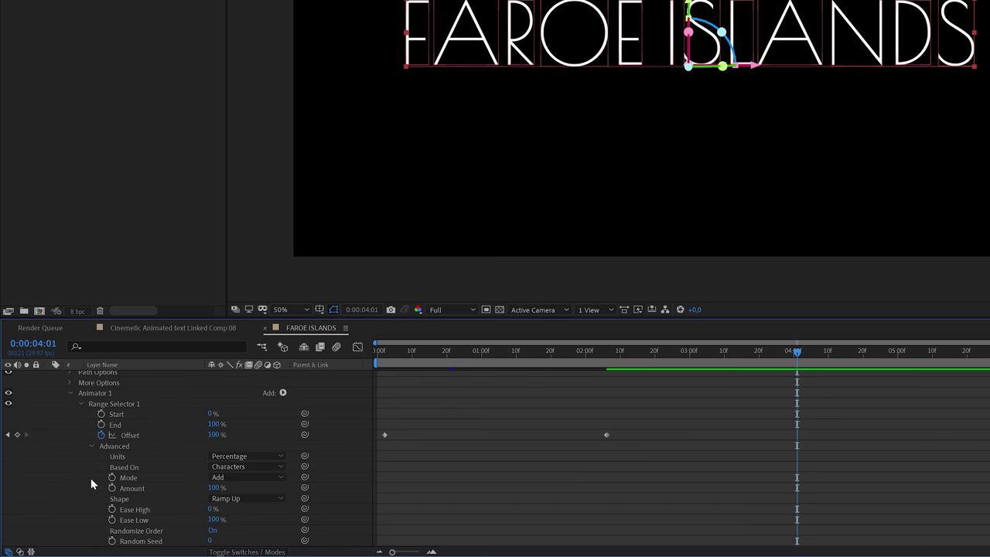
{"action": "left_click", "coordinate": [228, 498]}
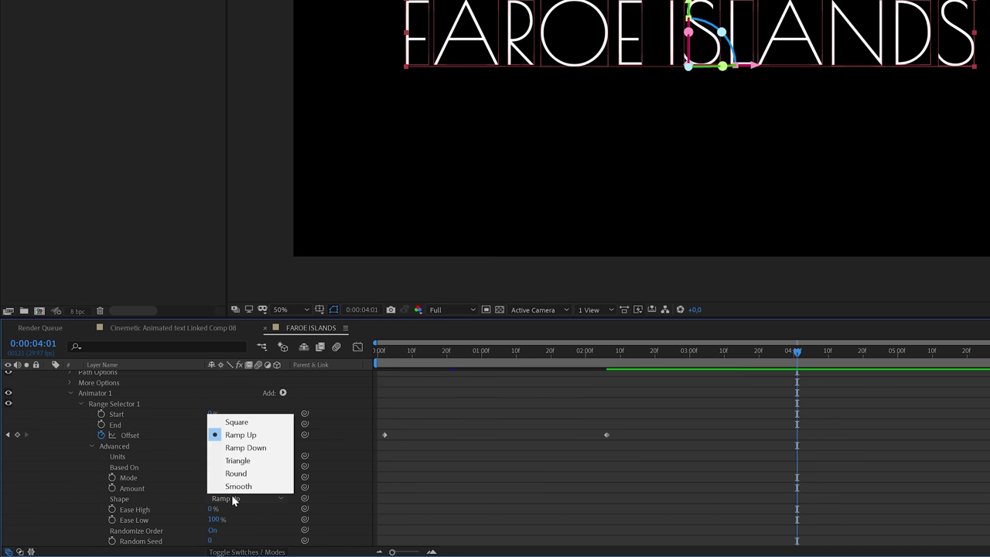
{"action": "left_click", "coordinate": [241, 448]}
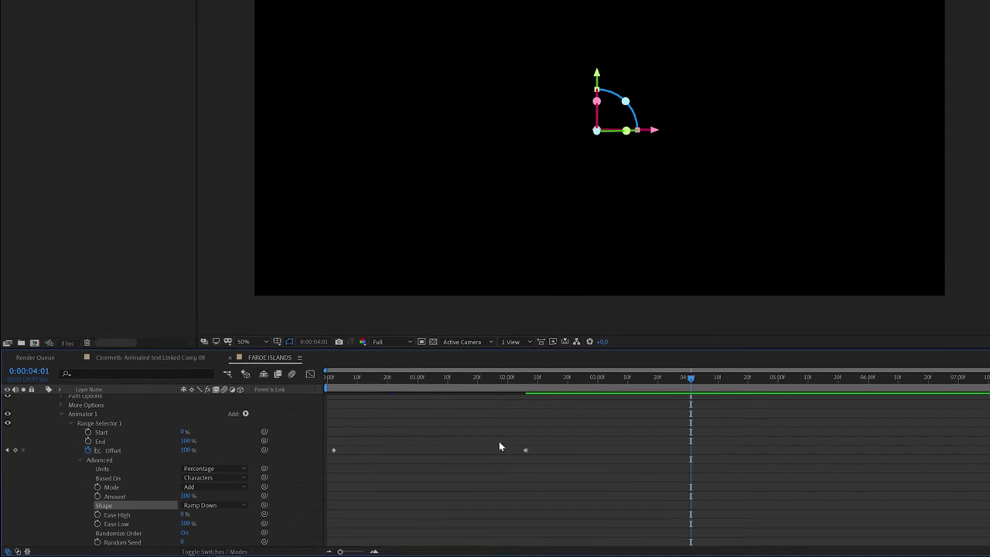
Move both Offset keyframes later to around 6 s and preview the letters scattering away.
{"action": "mouse_move", "coordinate": [624, 421]}
{"action": "left_mouse_down"}
{"action": "mouse_move", "coordinate": [516, 446]}
{"action": "mouse_move", "coordinate": [380, 446]}
{"action": "left_mouse_up"}
{"action": "left_click_drag", "start_coordinate": [312, 458], "coordinate": [788, 457]}
{"action": "left_click_drag", "start_coordinate": [747, 397], "coordinate": [826, 416]}
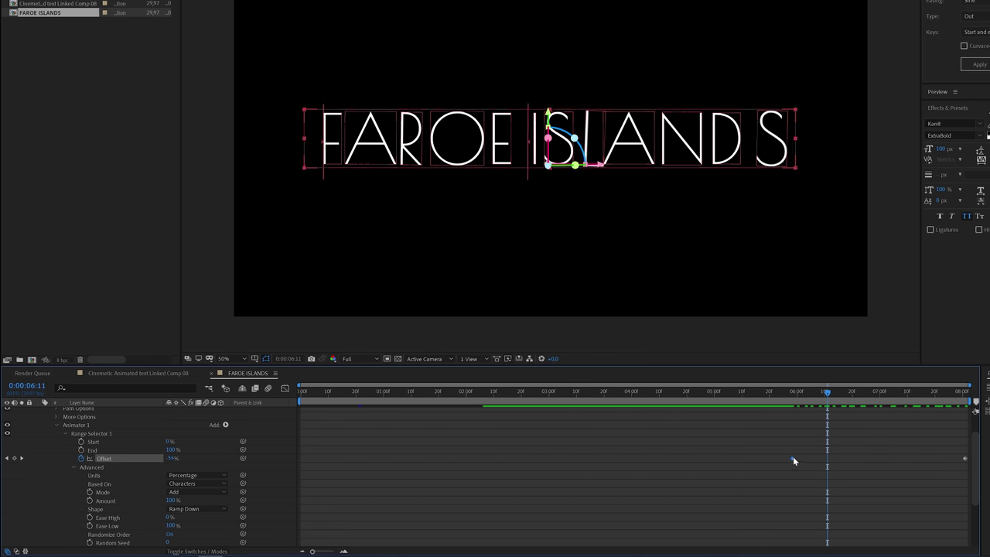
{"action": "left_click_drag", "start_coordinate": [789, 460], "coordinate": [860, 461]}
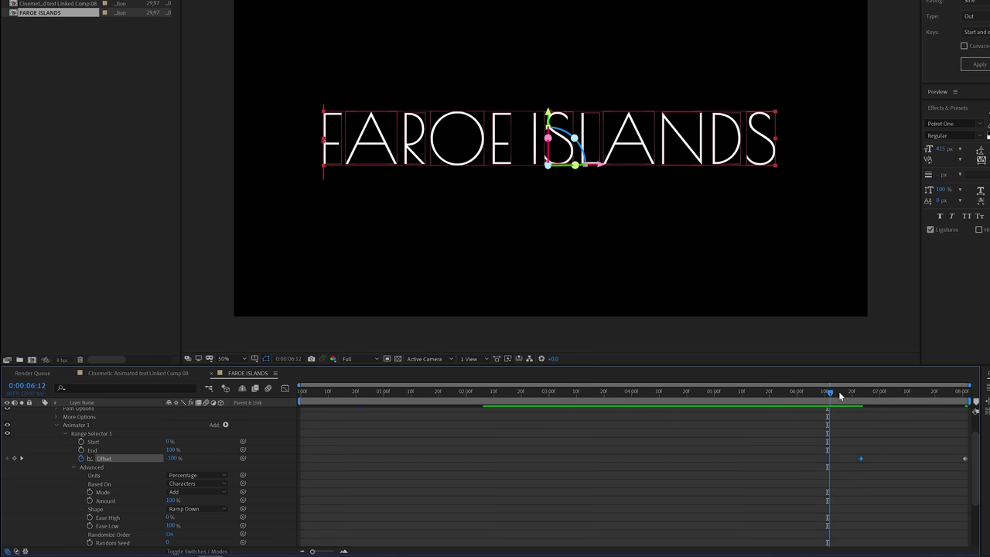
{"action": "left_click_drag", "start_coordinate": [831, 410], "coordinate": [868, 413]}
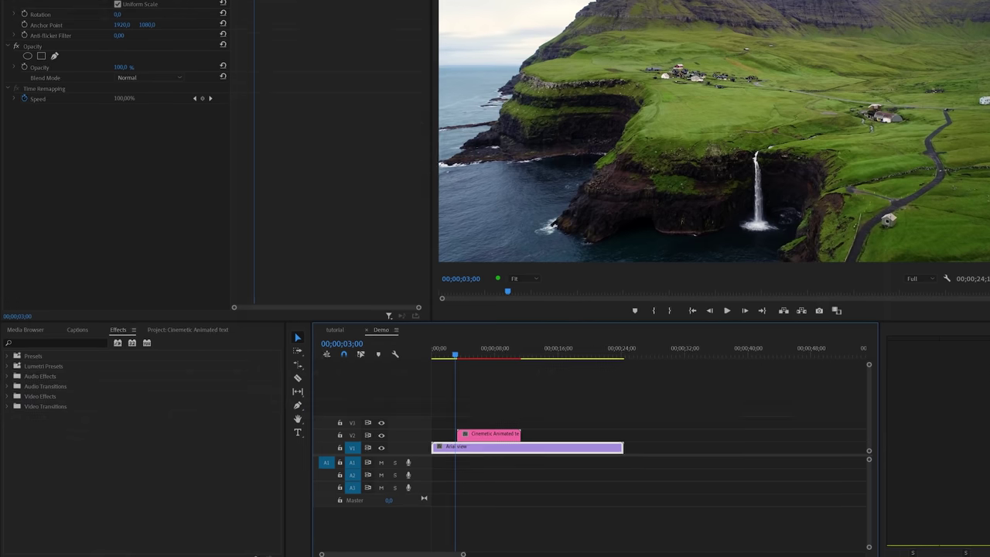
{"action": "mouse_move", "coordinate": [457, 359]}
{"action": "left_mouse_down"}
{"action": "mouse_move", "coordinate": [523, 367]}
{"action": "mouse_move", "coordinate": [458, 377]}
{"action": "left_mouse_up"}
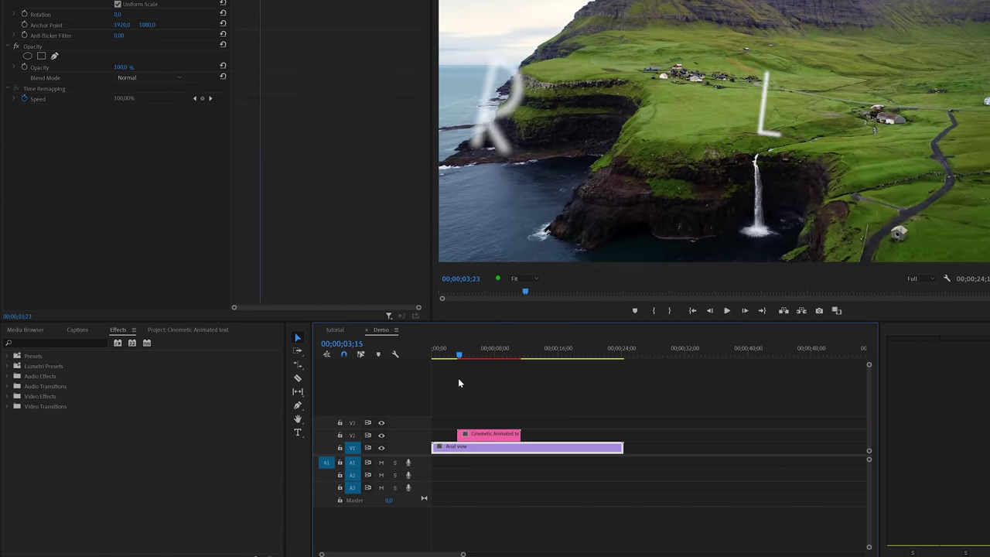
{"action": "key", "text": "space"}
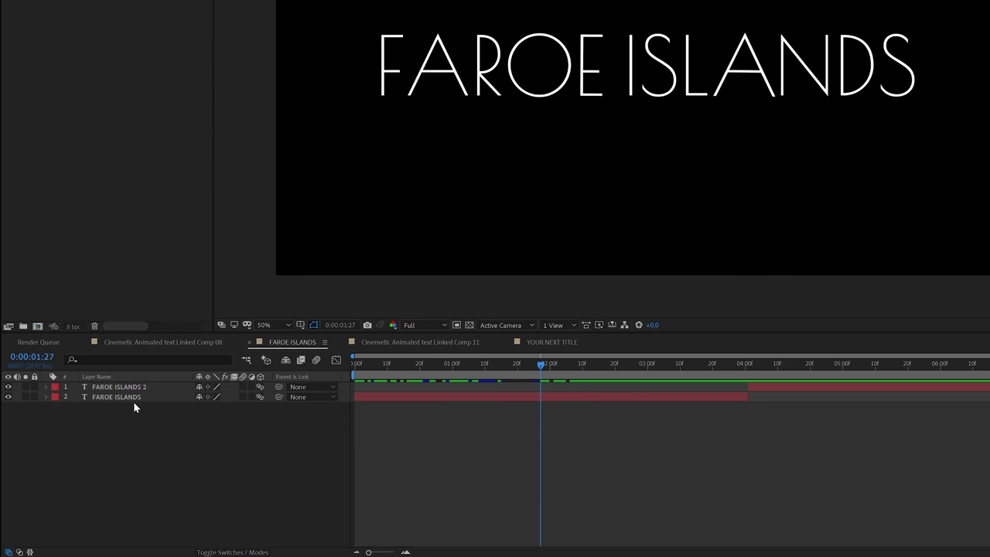
Select Animator 1 on the FAROE ISLANDS layer and save it as the animation preset 'My preset'.
{"action": "left_click", "coordinate": [34, 475]}
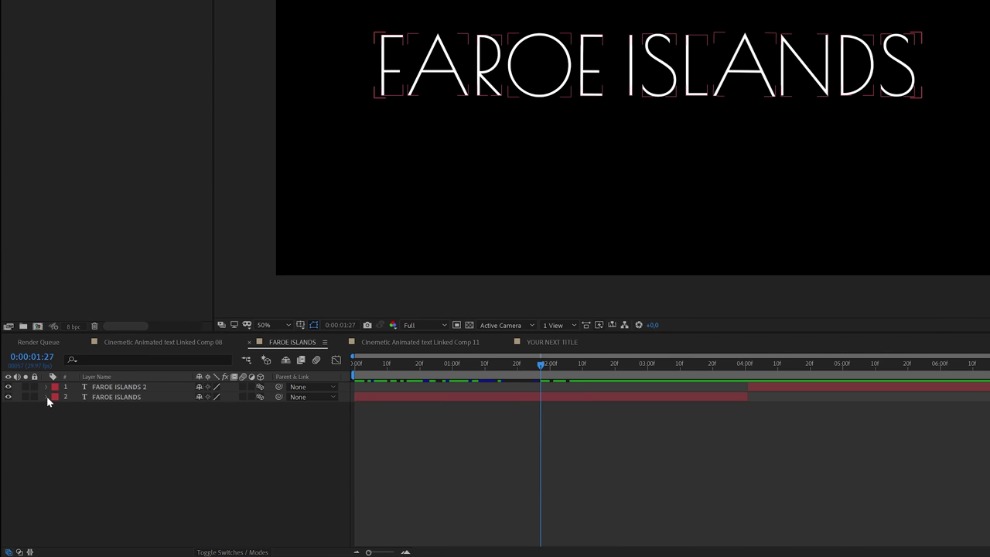
{"action": "left_click", "coordinate": [46, 396]}
{"action": "left_click", "coordinate": [101, 438]}
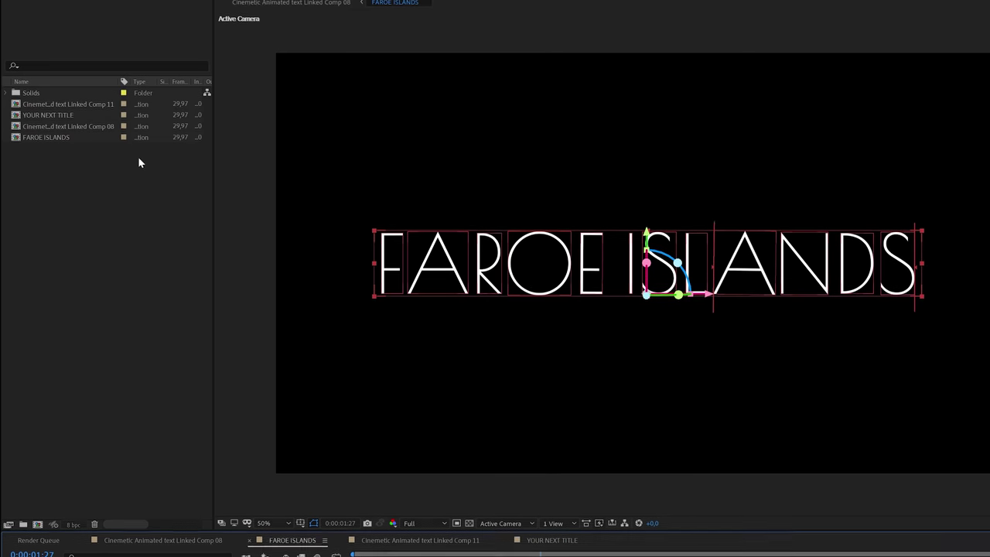
{"action": "left_click", "coordinate": [142, 5]}
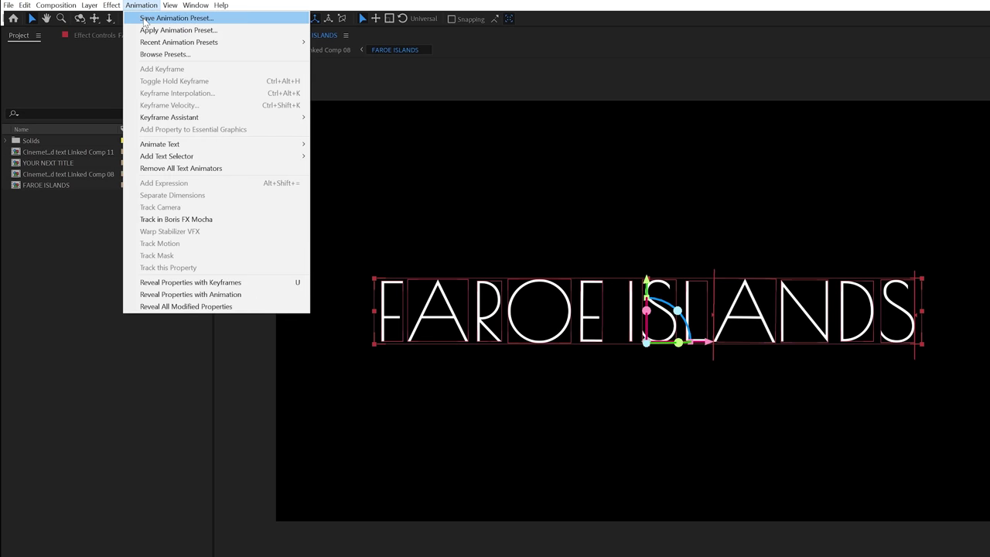
{"action": "left_click", "coordinate": [169, 18]}
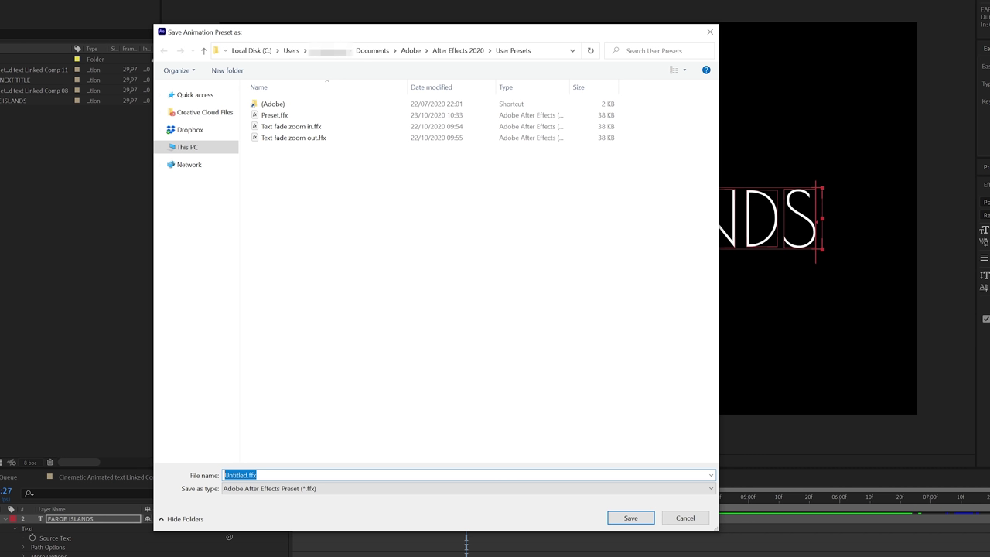
{"action": "type", "text": "My preset"}
{"action": "left_click", "coordinate": [622, 517]}
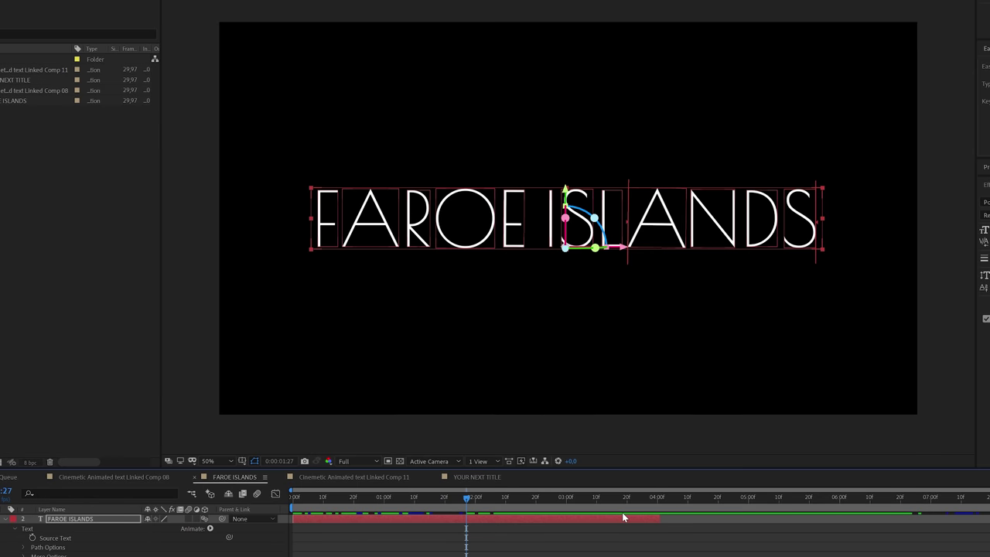
In the YOUR NEXT TITLE comp, apply the My preset.ffx animation preset to its text layer.
{"action": "left_click", "coordinate": [477, 477]}
{"action": "left_click", "coordinate": [325, 515]}
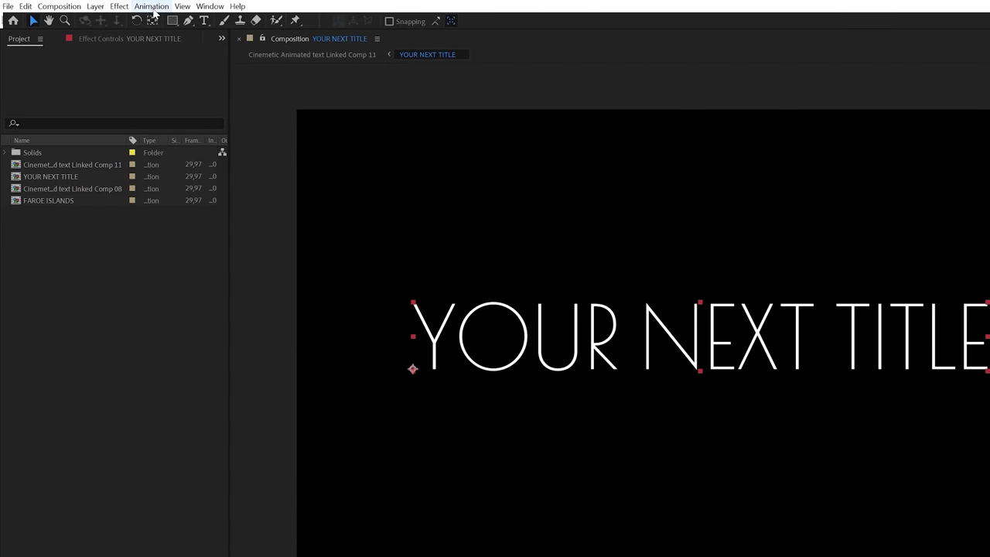
{"action": "left_click", "coordinate": [152, 6]}
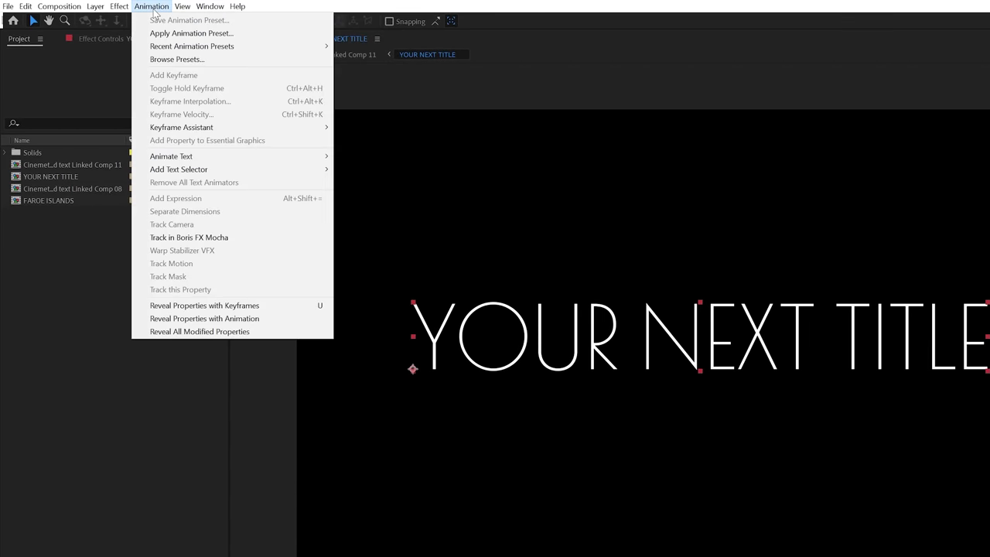
{"action": "mouse_move", "coordinate": [165, 47]}
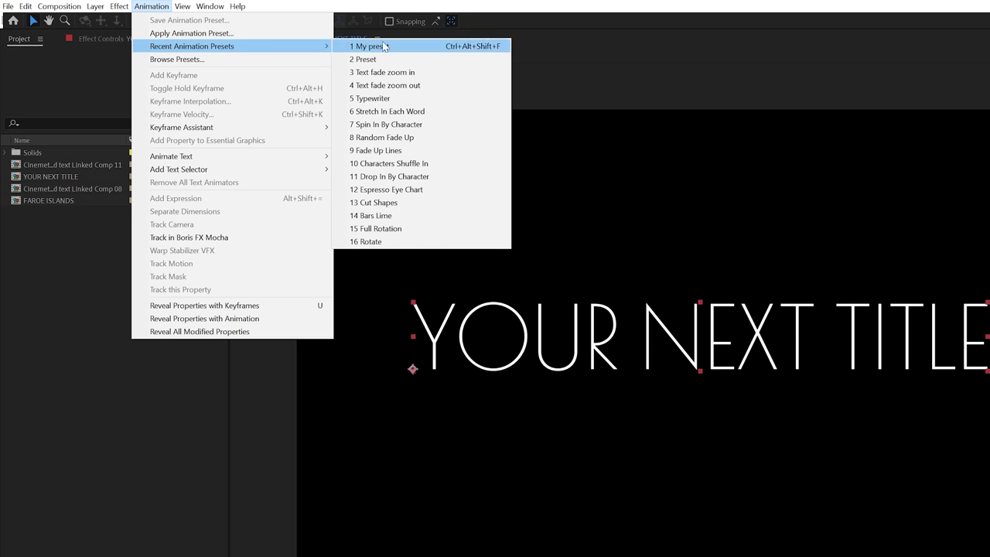
{"action": "left_click", "coordinate": [287, 34]}
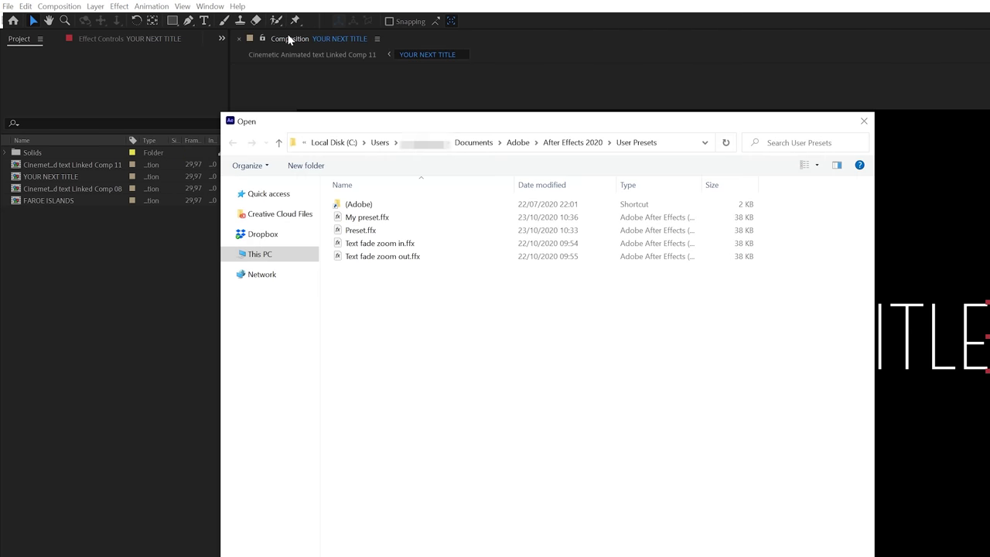
{"action": "left_click", "coordinate": [387, 222]}
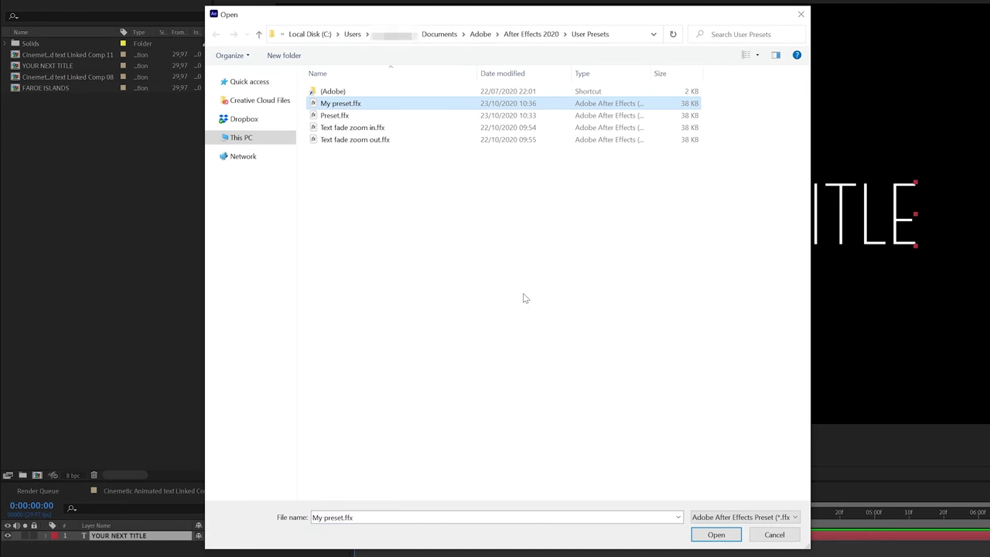
{"action": "left_click", "coordinate": [716, 534]}
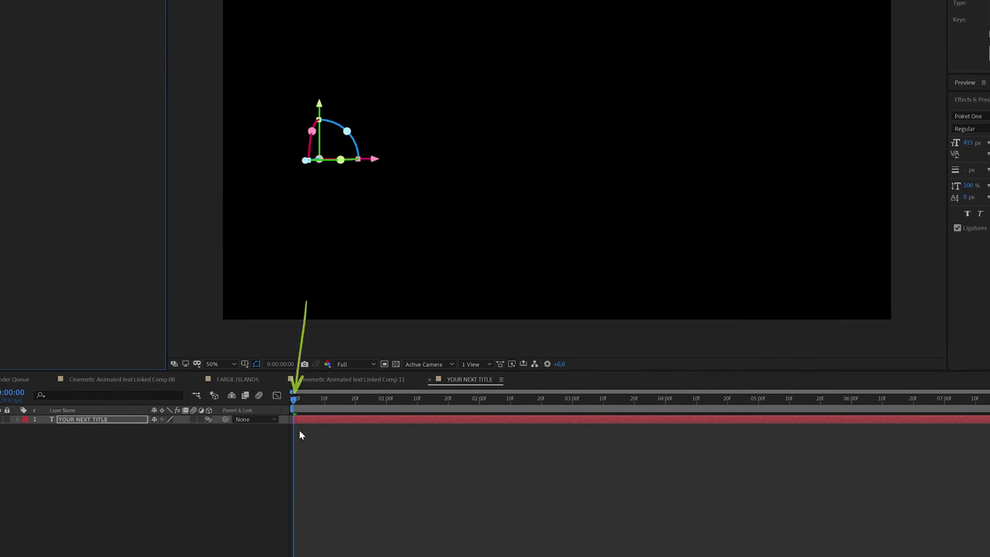
Re-apply My preset to YOUR NEXT TITLE at 0:00:02:11 and scrub to check the outro.
{"action": "key", "text": "space"}
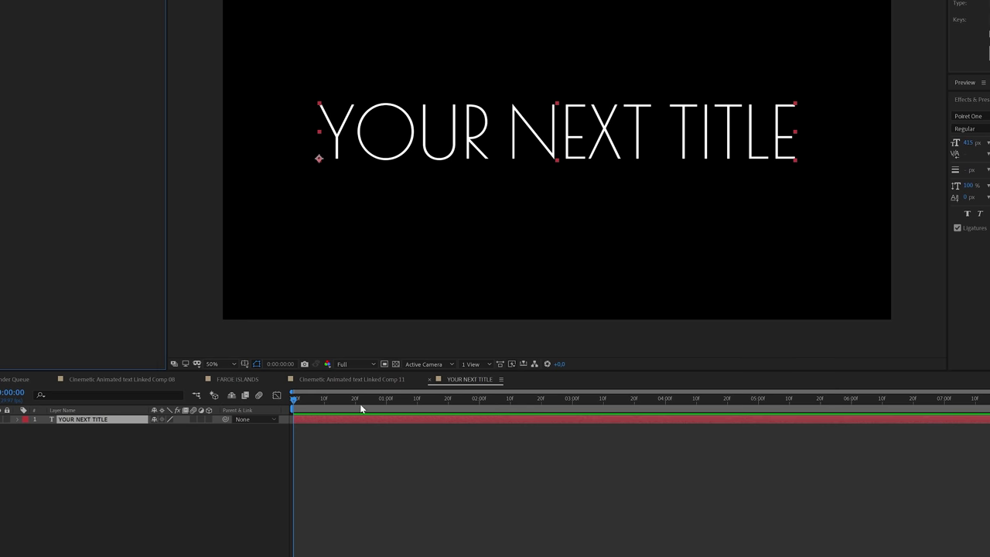
{"action": "left_click_drag", "start_coordinate": [438, 408], "coordinate": [512, 414]}
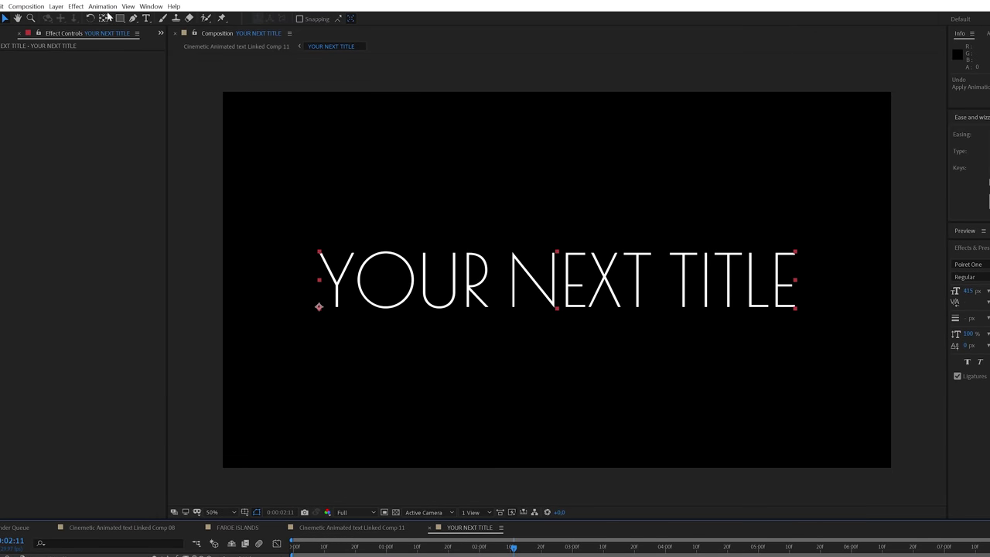
{"action": "left_click", "coordinate": [103, 7]}
{"action": "mouse_move", "coordinate": [163, 40]}
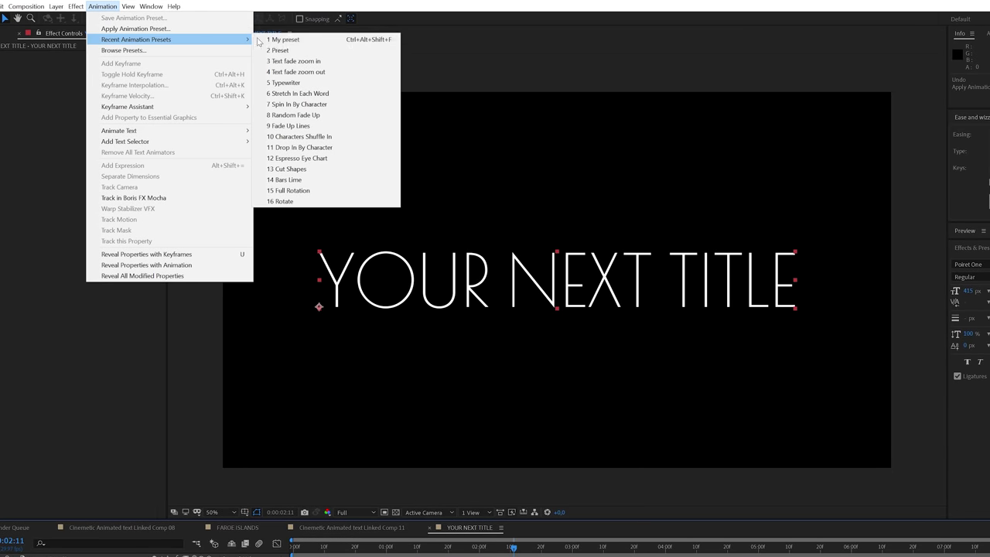
{"action": "left_click", "coordinate": [292, 40]}
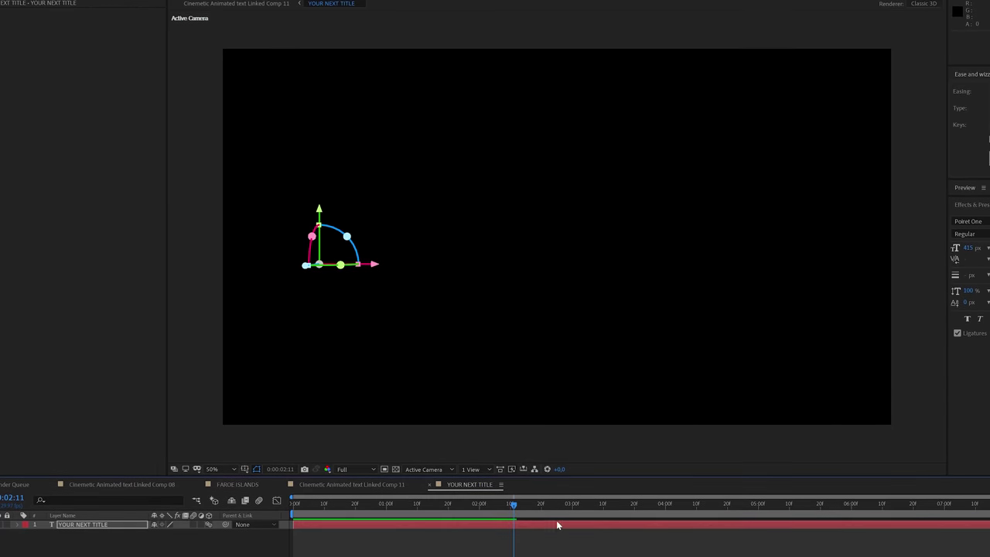
{"action": "left_click_drag", "start_coordinate": [516, 508], "coordinate": [420, 506]}
{"action": "left_click_drag", "start_coordinate": [506, 510], "coordinate": [624, 520]}
{"action": "left_click_drag", "start_coordinate": [608, 519], "coordinate": [518, 520]}
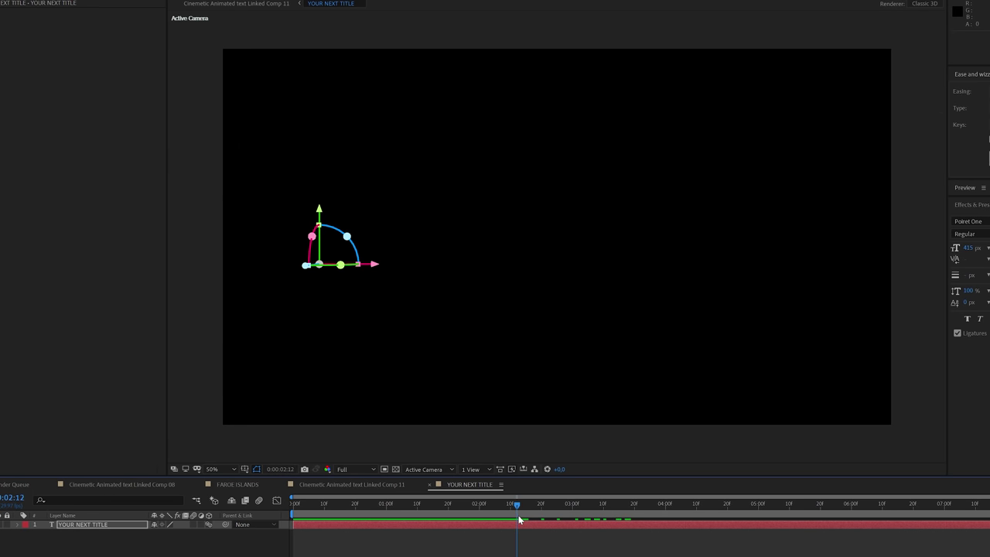